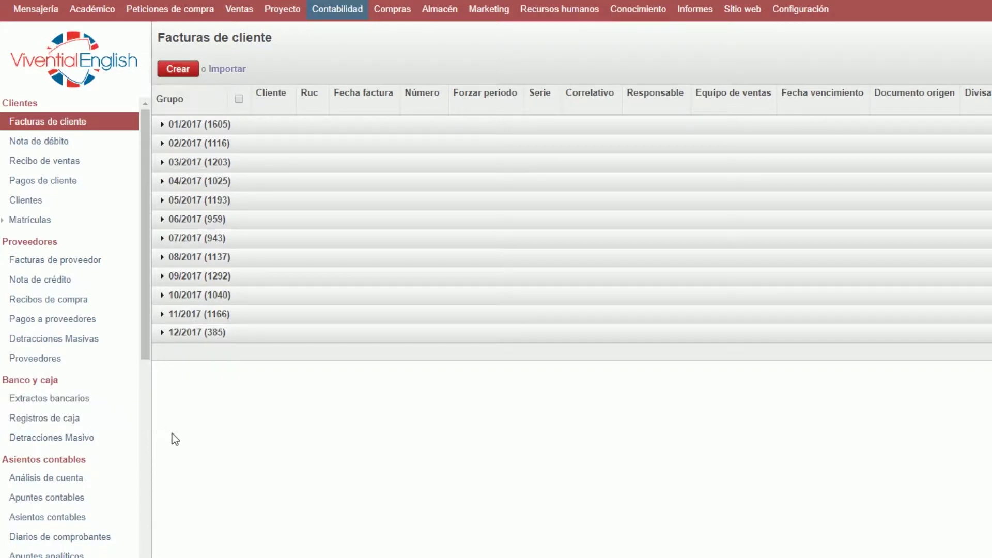
View the supplier invoices list in accounting and start a new quotation request in the purchasing module.
{"action": "left_click", "coordinate": [69, 264]}
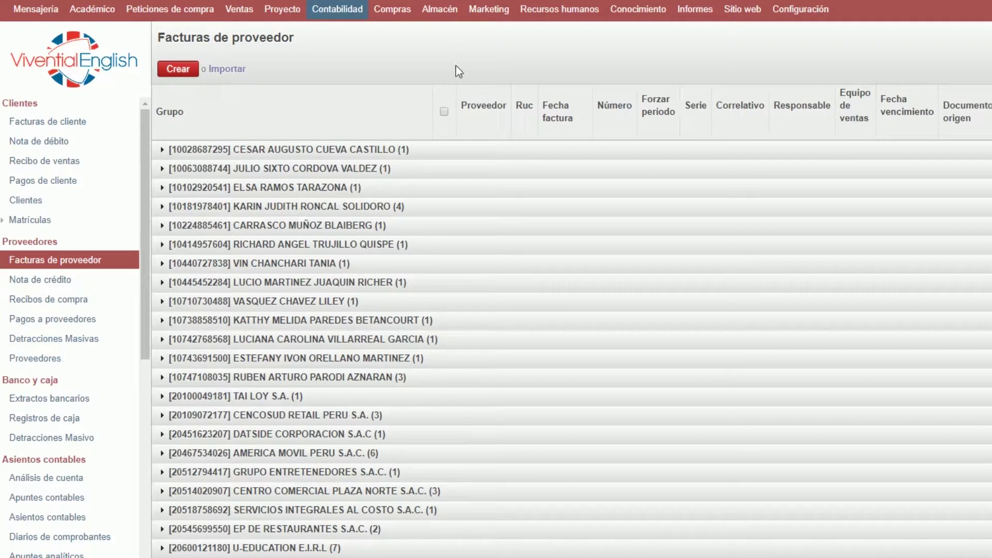
{"action": "left_click", "coordinate": [393, 10]}
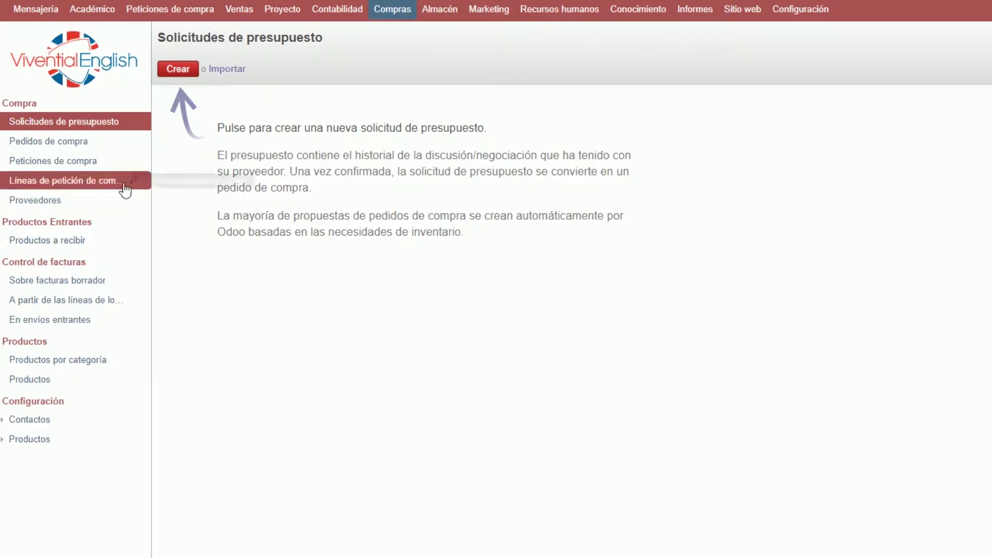
{"action": "left_click", "coordinate": [132, 127]}
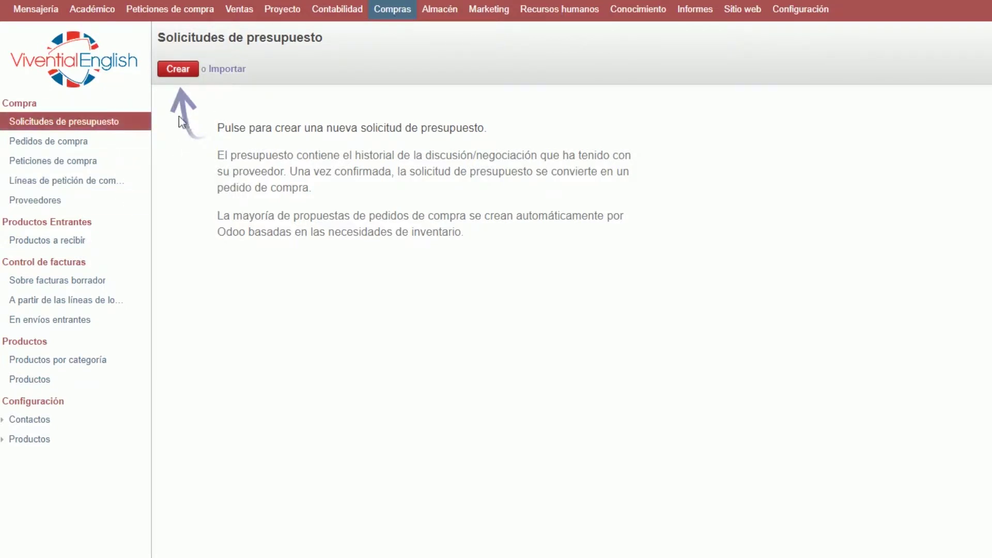
{"action": "left_click", "coordinate": [184, 68]}
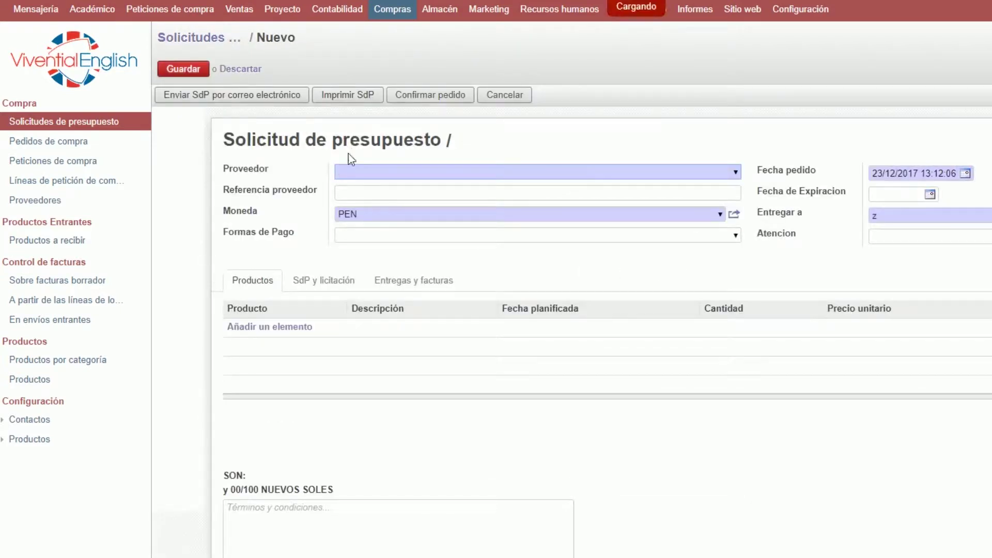
Set the fourth supplier in the suggested list as the quotation request's Proveedor.
{"action": "key", "text": "Down"}
{"action": "key", "text": "Down"}
{"action": "key", "text": "Down"}
{"action": "key", "text": "Down"}
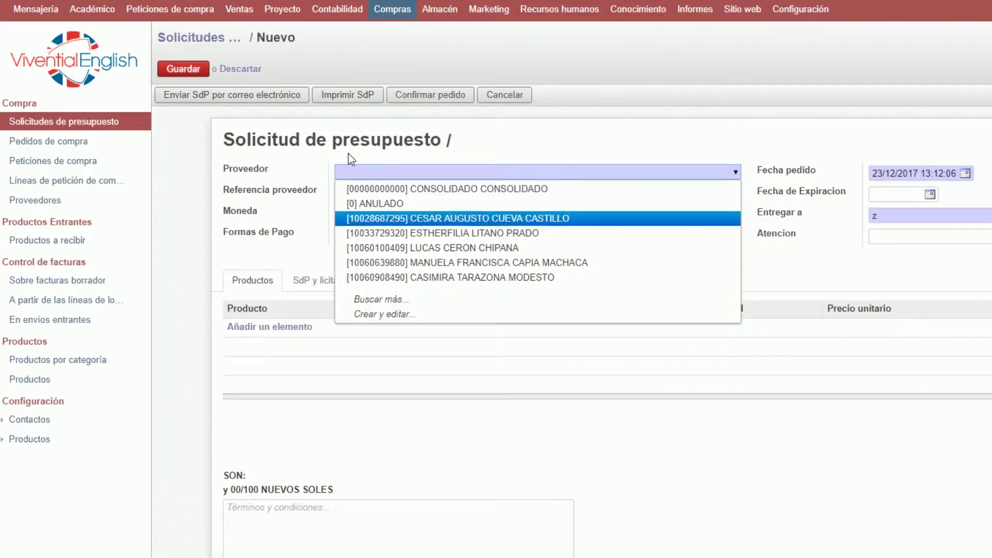
{"action": "key", "text": "Down"}
{"action": "key", "text": "Return"}
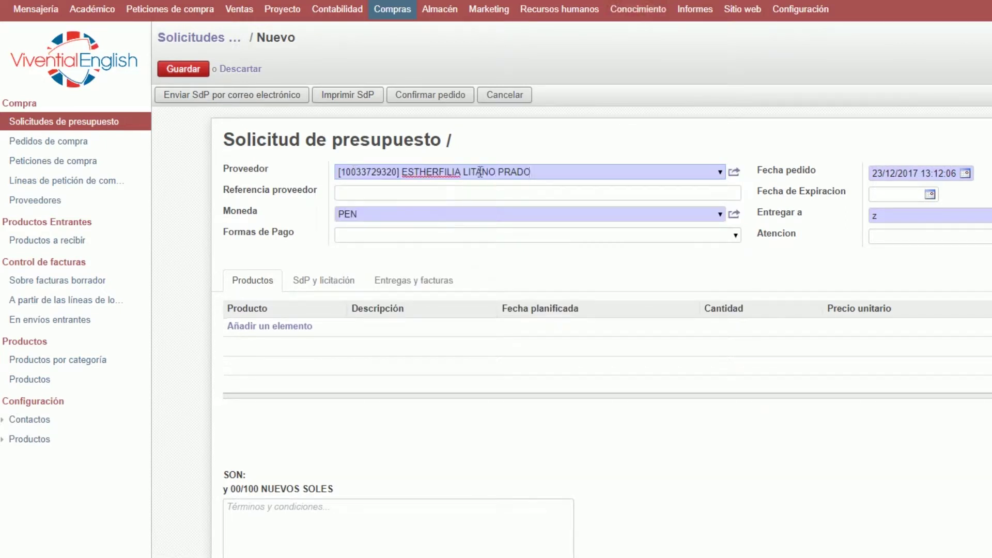
Add a product line for MEMORIA USB to the quotation request with a unit price of 50.
{"action": "left_click", "coordinate": [256, 328]}
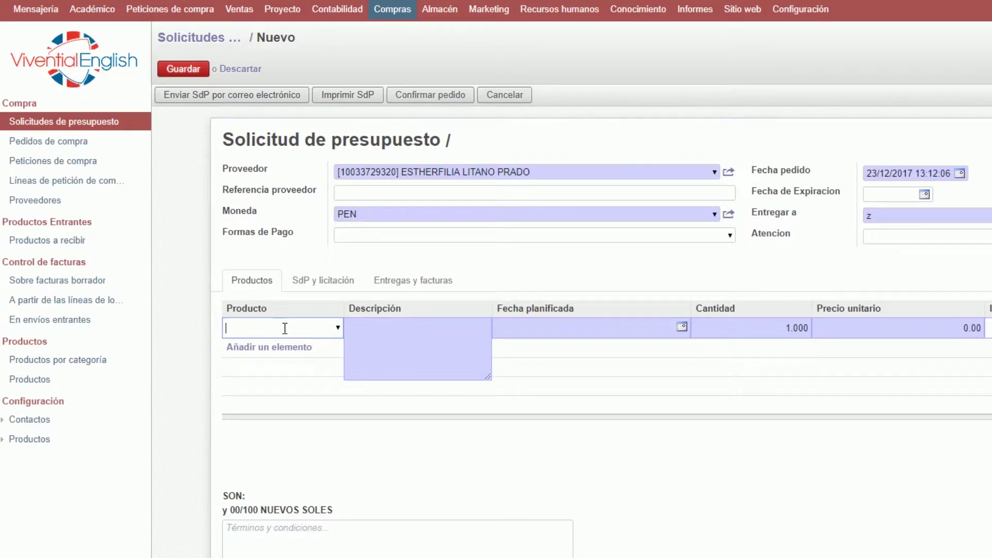
{"action": "left_click", "coordinate": [285, 329]}
{"action": "type", "text": "usb"}
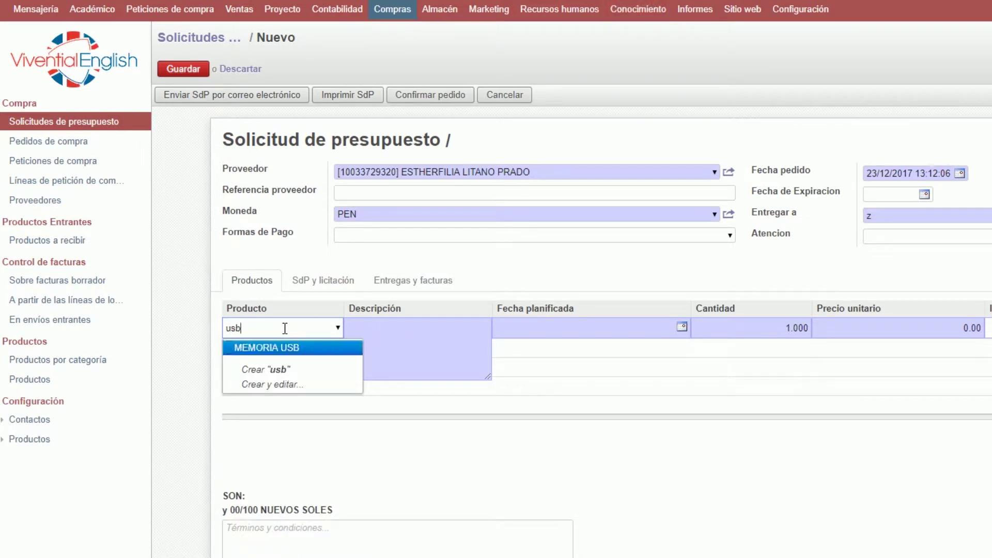
{"action": "key", "text": "Return"}
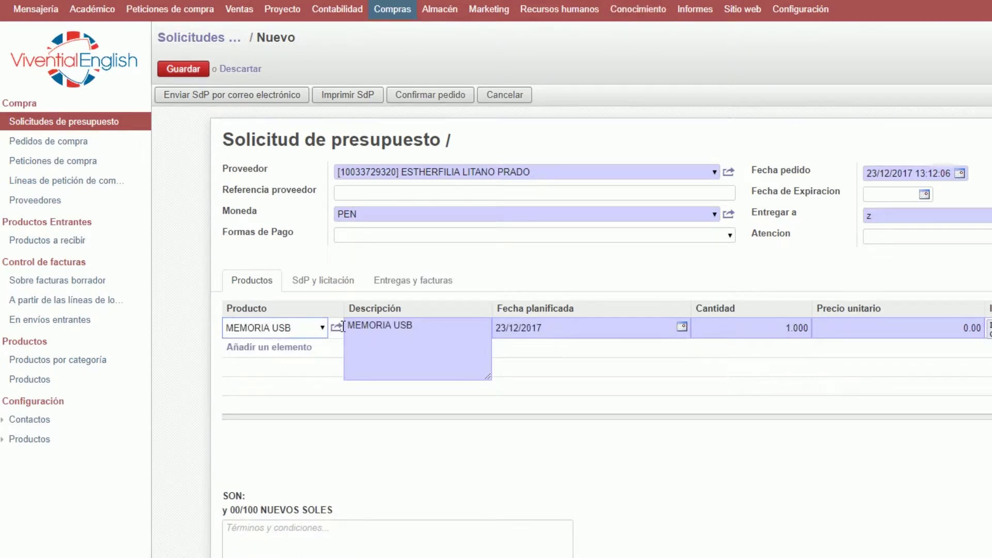
{"action": "left_click", "coordinate": [886, 327]}
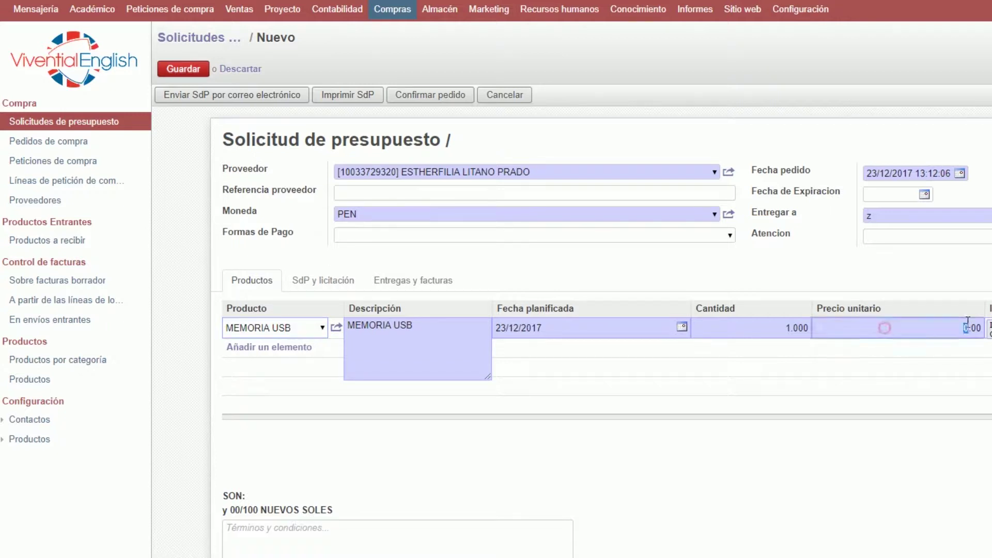
{"action": "double_click", "coordinate": [948, 328]}
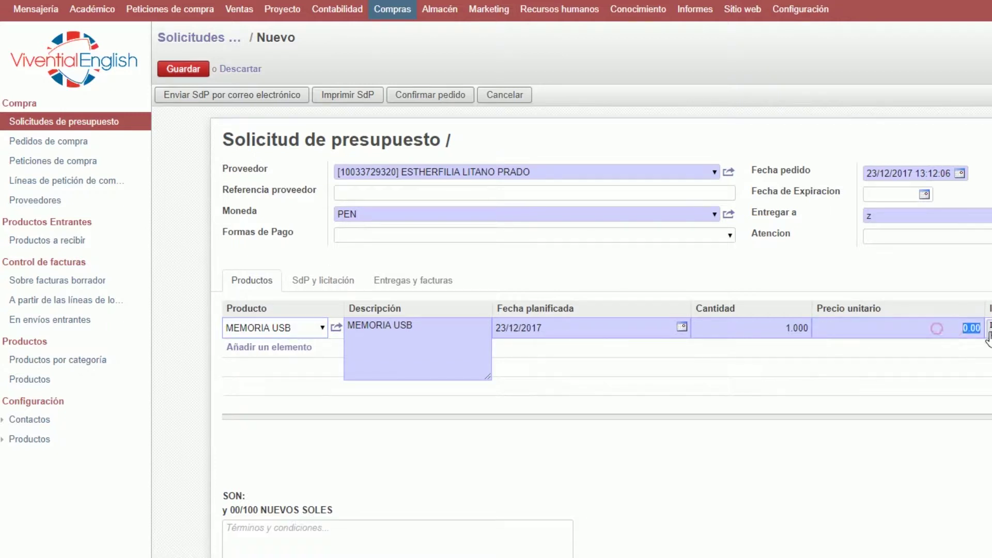
{"action": "type", "text": "50"}
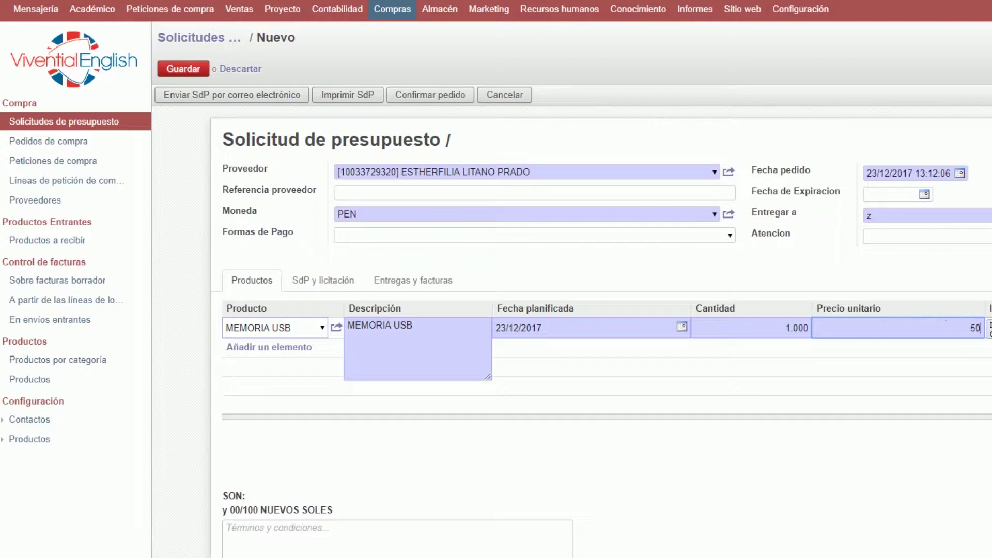
{"action": "key", "text": "Return"}
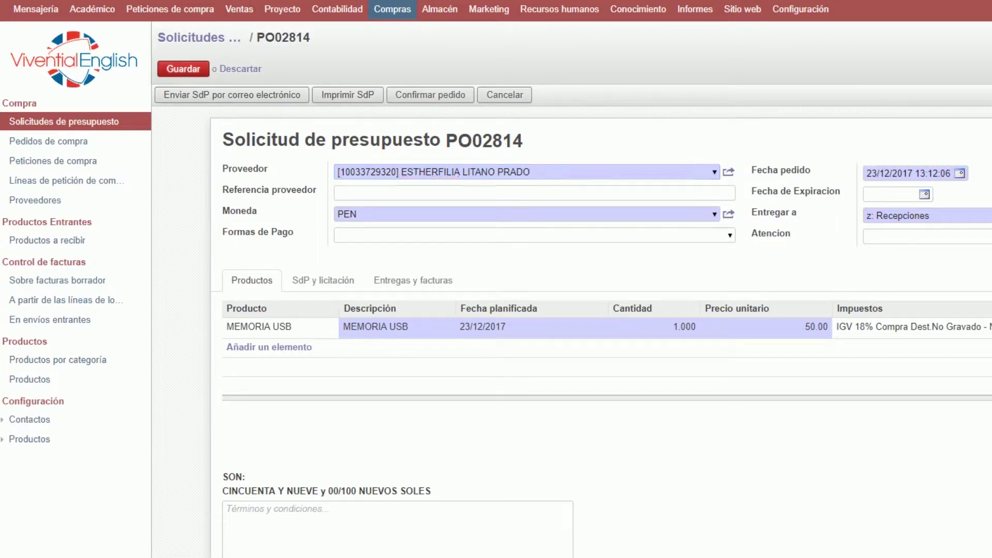
Check the MEMORIA USB line's taxes and the request's SdP y licitación details, and save the quotation request.
{"action": "left_click", "coordinate": [972, 326]}
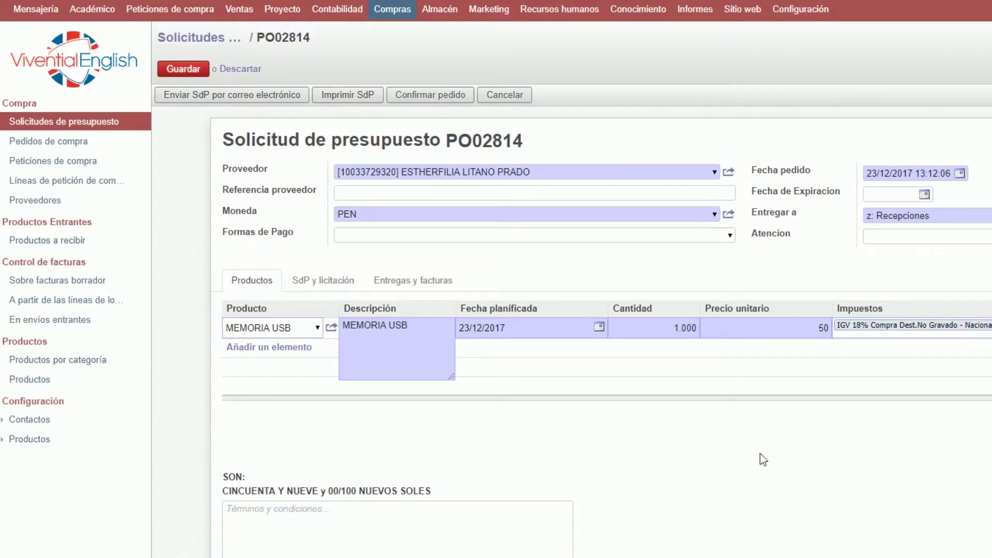
{"action": "left_click", "coordinate": [322, 280]}
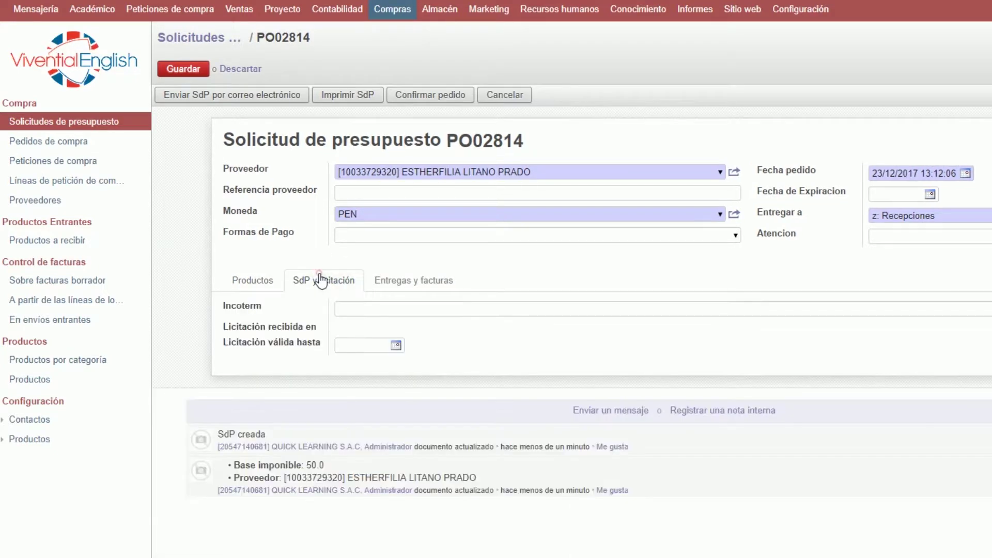
{"action": "left_click", "coordinate": [240, 280]}
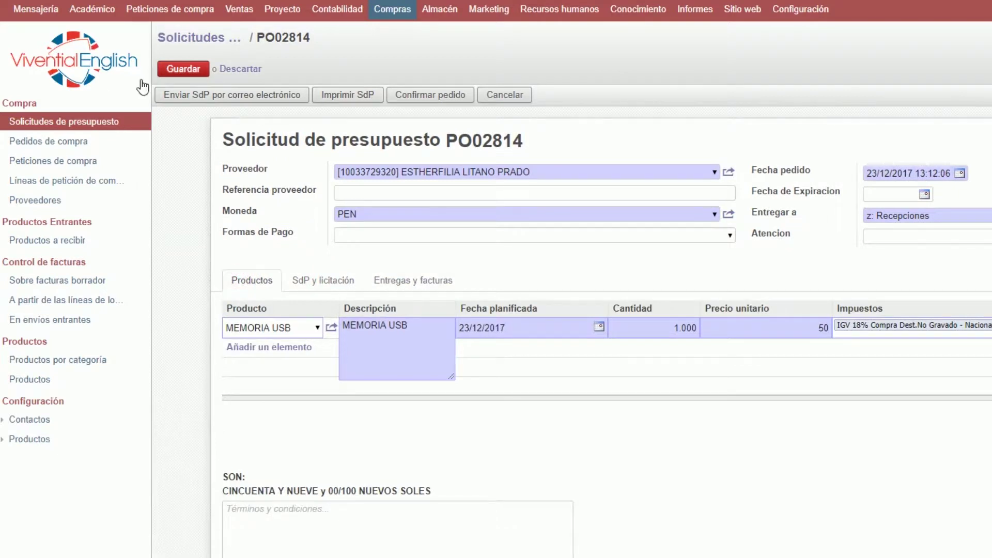
{"action": "left_click", "coordinate": [181, 69]}
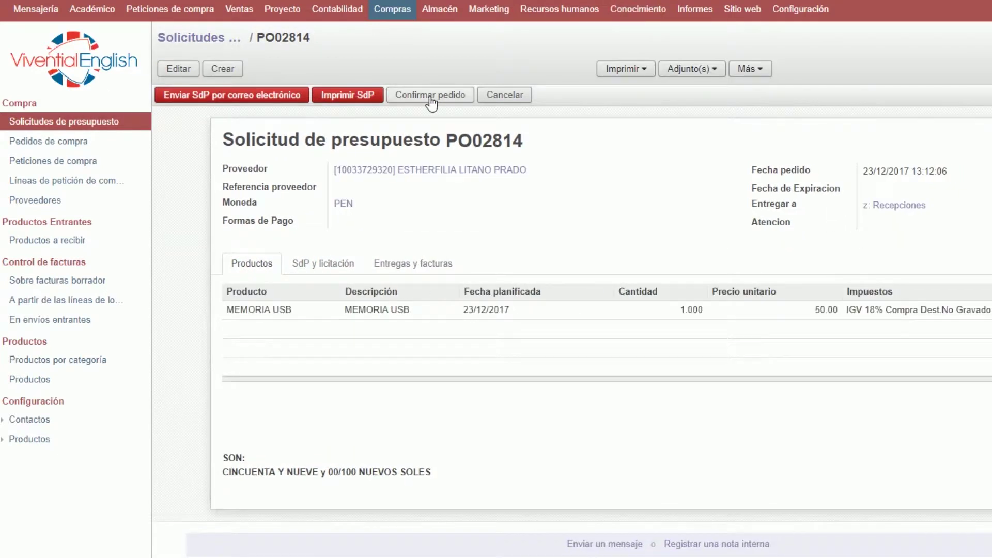
Confirm the quotation request as a purchase order and approve the order.
{"action": "left_click", "coordinate": [432, 96]}
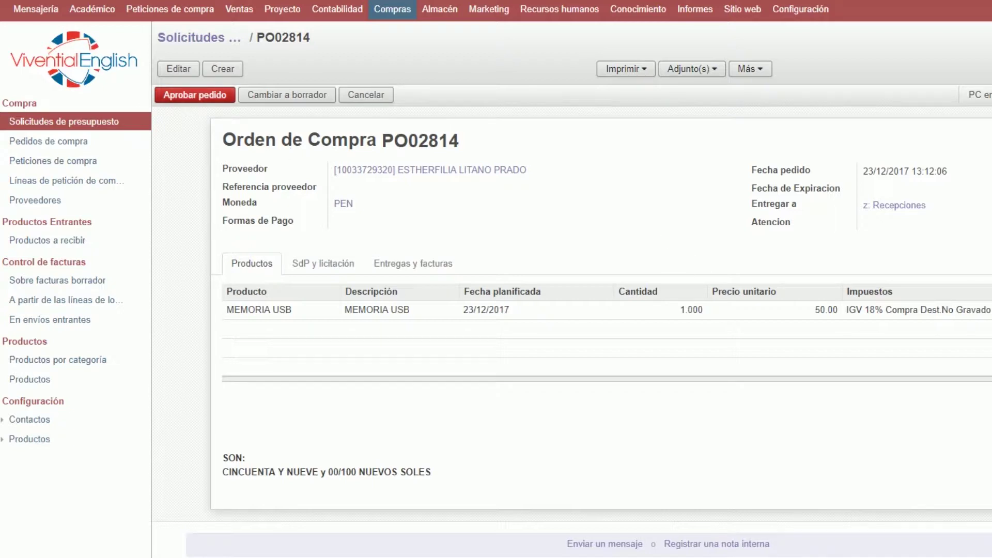
{"action": "left_click", "coordinate": [187, 102]}
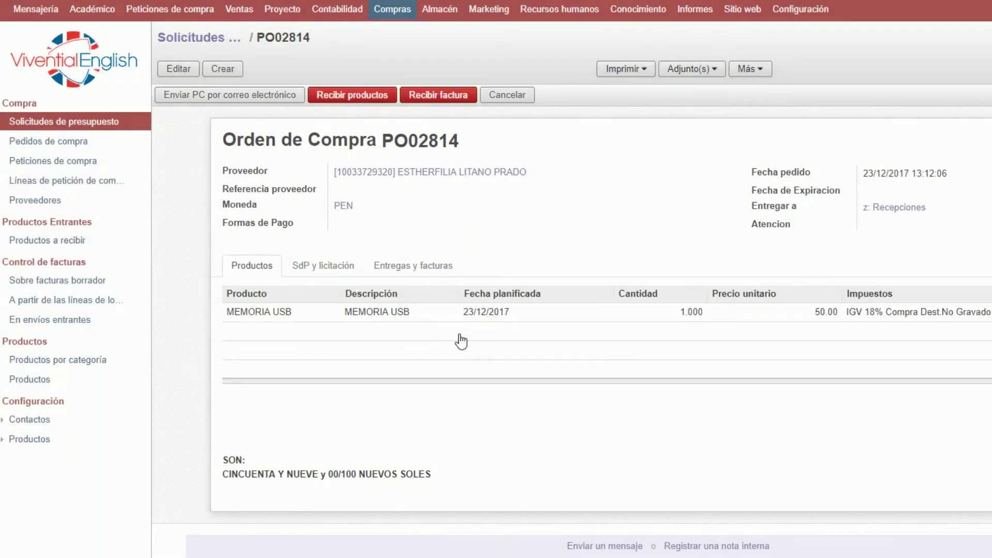
Examine the purchase order's message history for the confirmation and approval entries and who registered them.
{"action": "scroll", "coordinate": [461, 341], "scroll_direction": "down", "scroll_amount": 3}
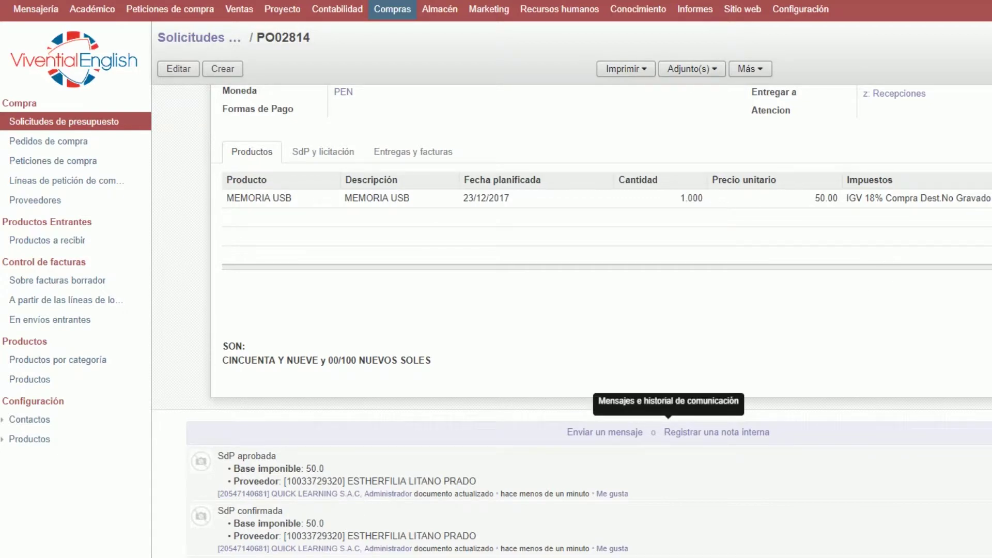
{"action": "left_click_drag", "start_coordinate": [356, 483], "coordinate": [448, 541]}
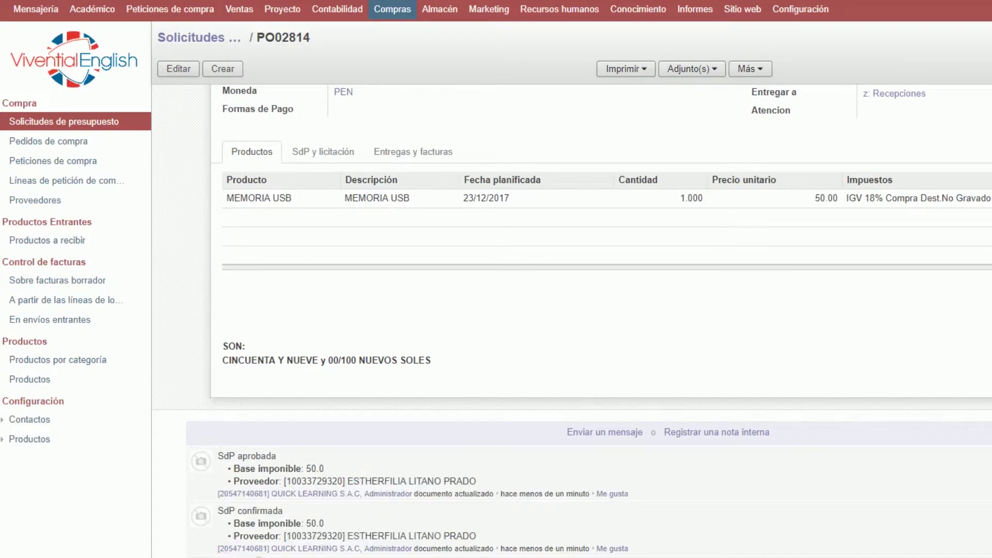
{"action": "left_click_drag", "start_coordinate": [225, 512], "coordinate": [267, 512]}
{"action": "left_click_drag", "start_coordinate": [225, 457], "coordinate": [272, 464]}
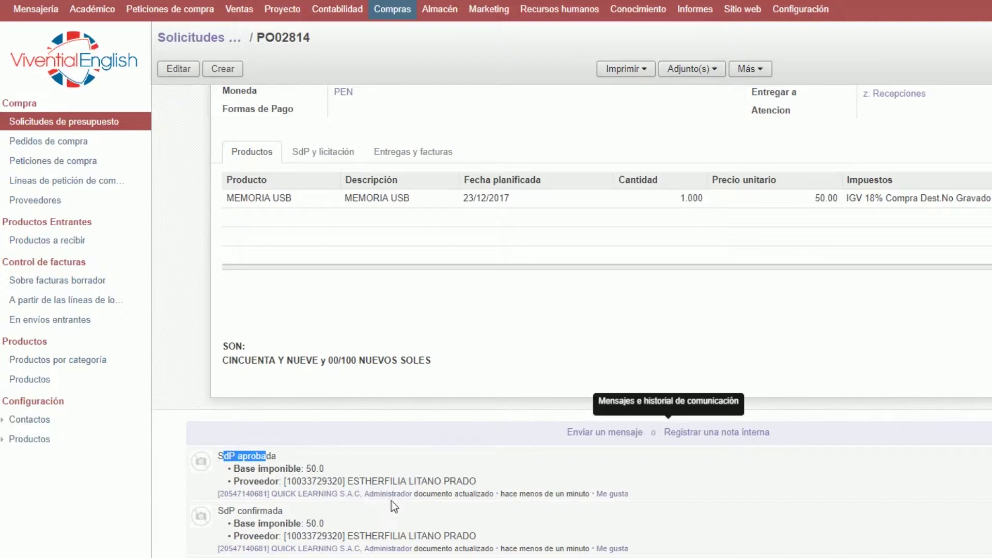
{"action": "left_click", "coordinate": [476, 352]}
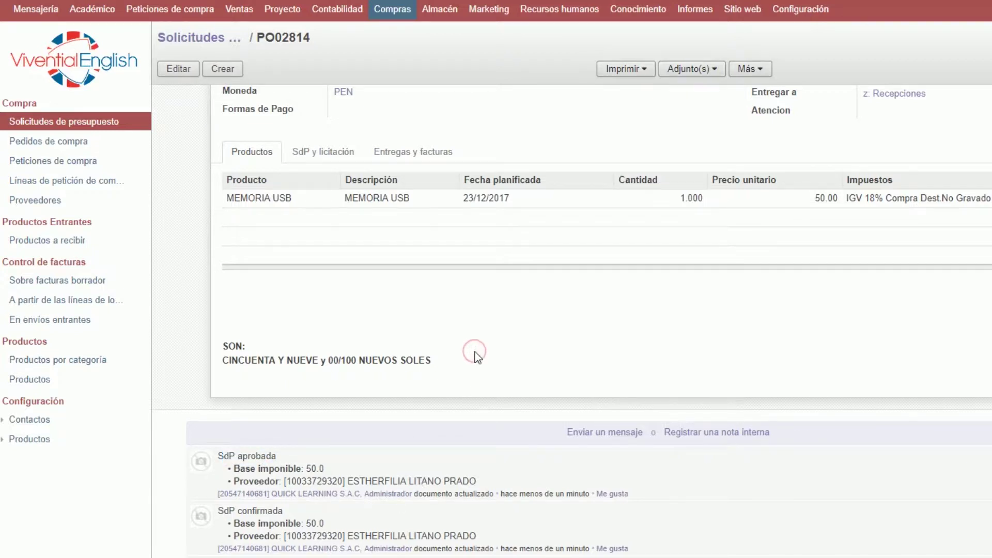
{"action": "scroll", "coordinate": [475, 352], "scroll_direction": "up", "scroll_amount": 3}
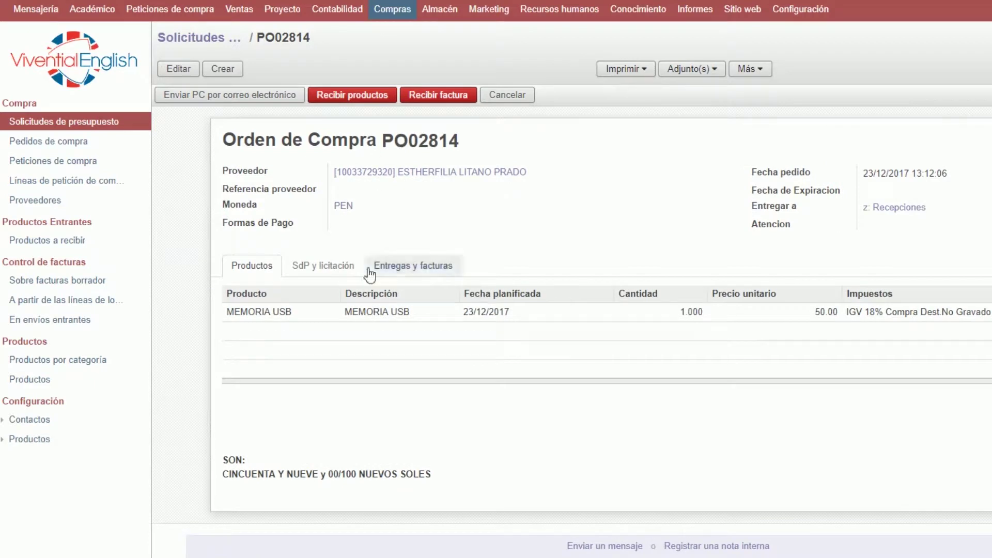
{"action": "scroll", "coordinate": [368, 268], "scroll_direction": "down", "scroll_amount": 2}
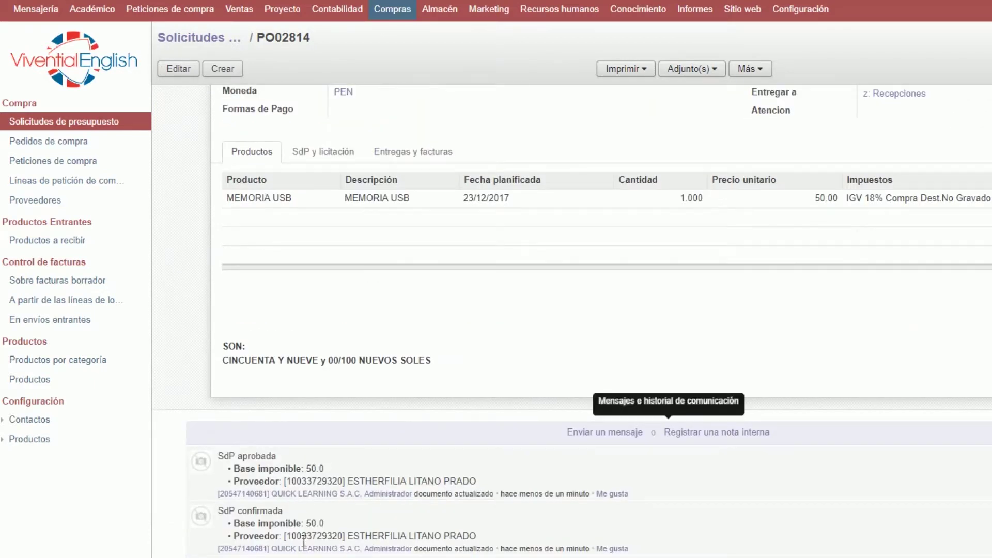
{"action": "scroll", "coordinate": [398, 359], "scroll_direction": "up", "scroll_amount": 2}
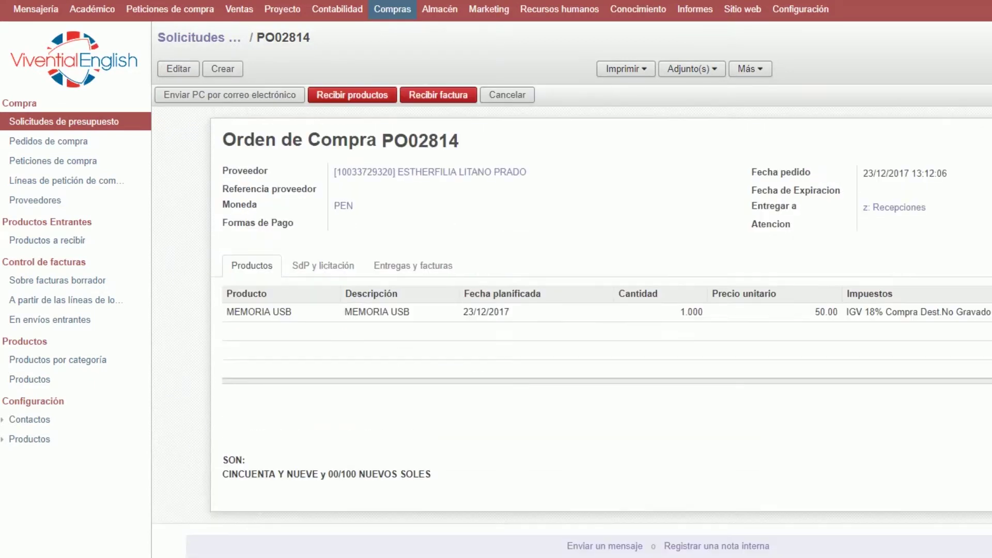
{"action": "scroll", "coordinate": [485, 557], "scroll_direction": "down", "scroll_amount": 2}
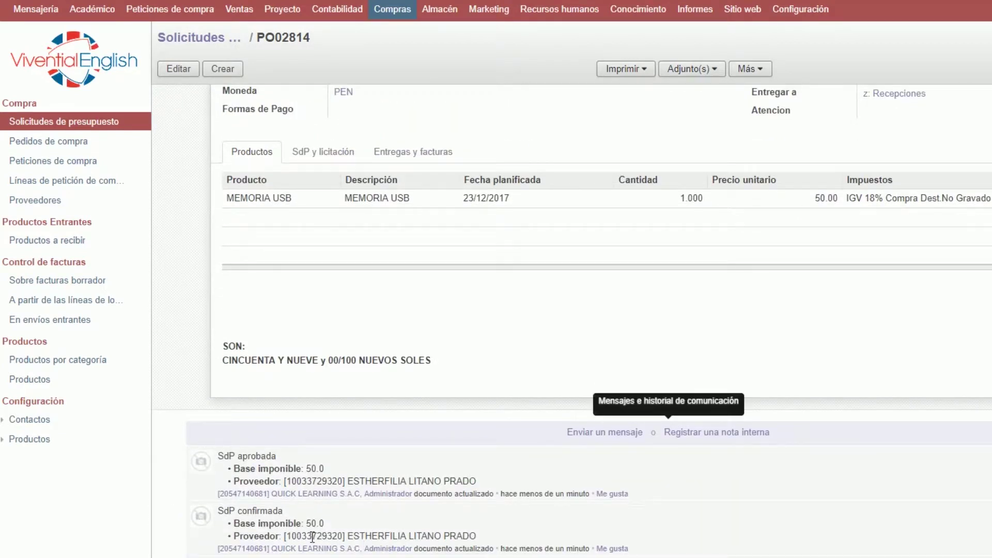
{"action": "left_click_drag", "start_coordinate": [260, 512], "coordinate": [629, 552]}
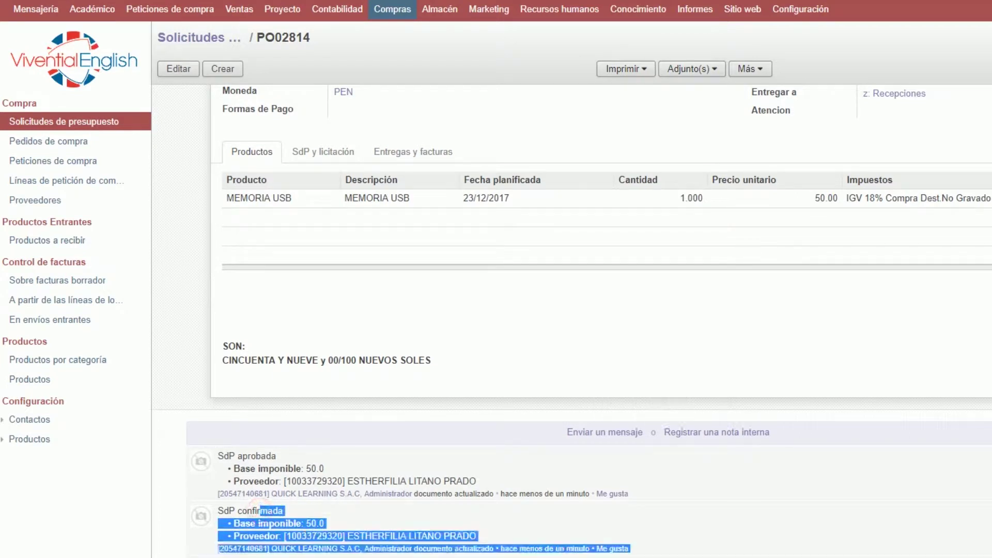
{"action": "left_click", "coordinate": [237, 506]}
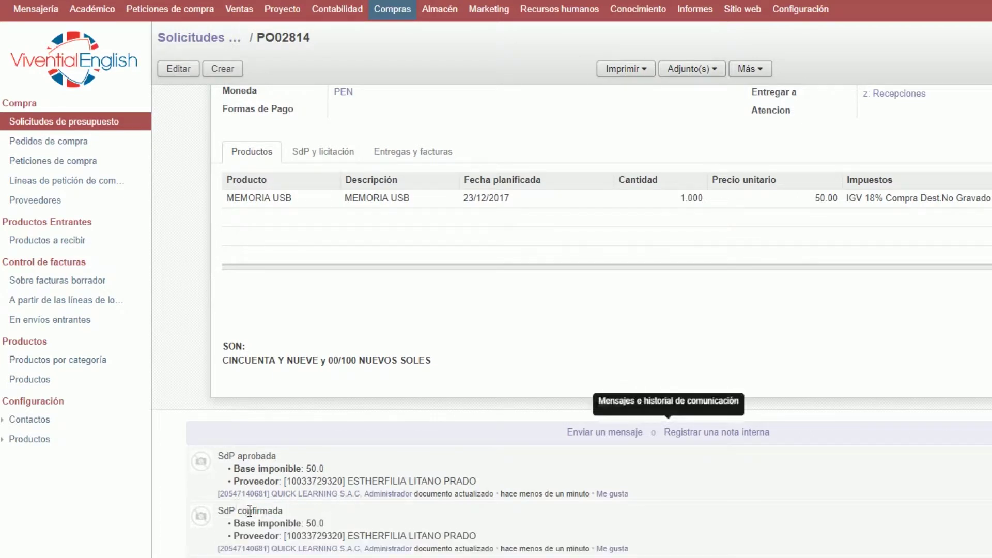
{"action": "left_click_drag", "start_coordinate": [271, 517], "coordinate": [316, 553]}
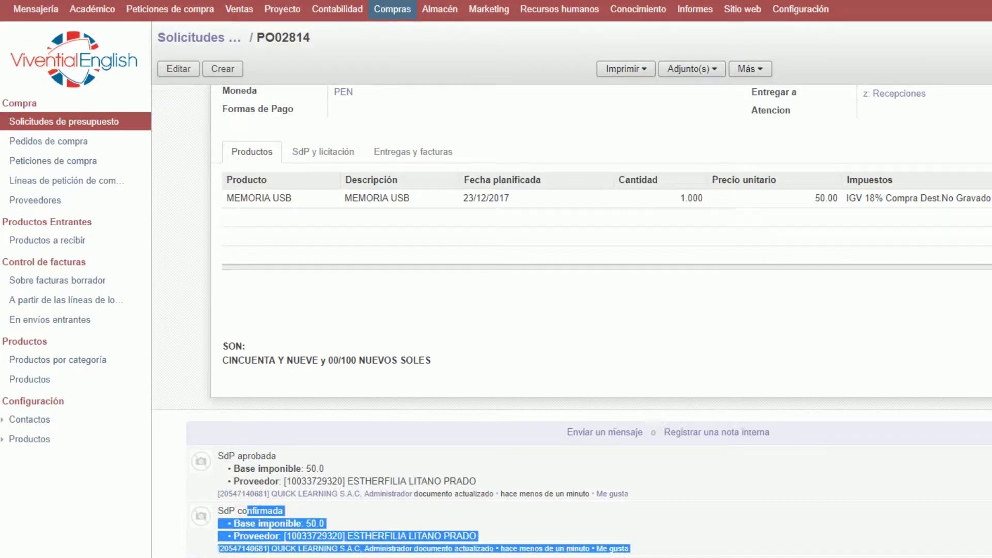
{"action": "left_click_drag", "start_coordinate": [258, 456], "coordinate": [237, 457]}
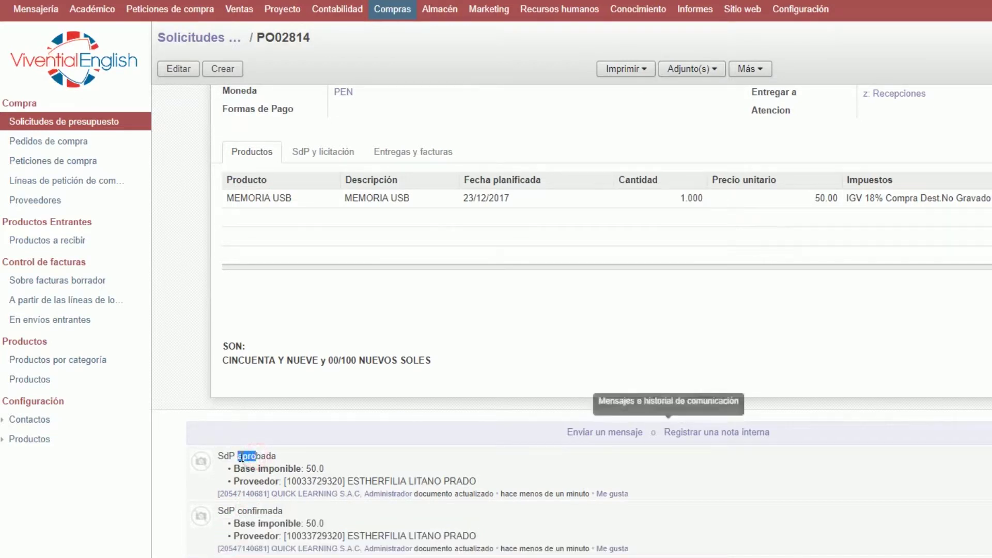
{"action": "scroll", "coordinate": [242, 457], "scroll_direction": "up", "scroll_amount": 1}
{"action": "scroll", "coordinate": [242, 456], "scroll_direction": "up", "scroll_amount": 2}
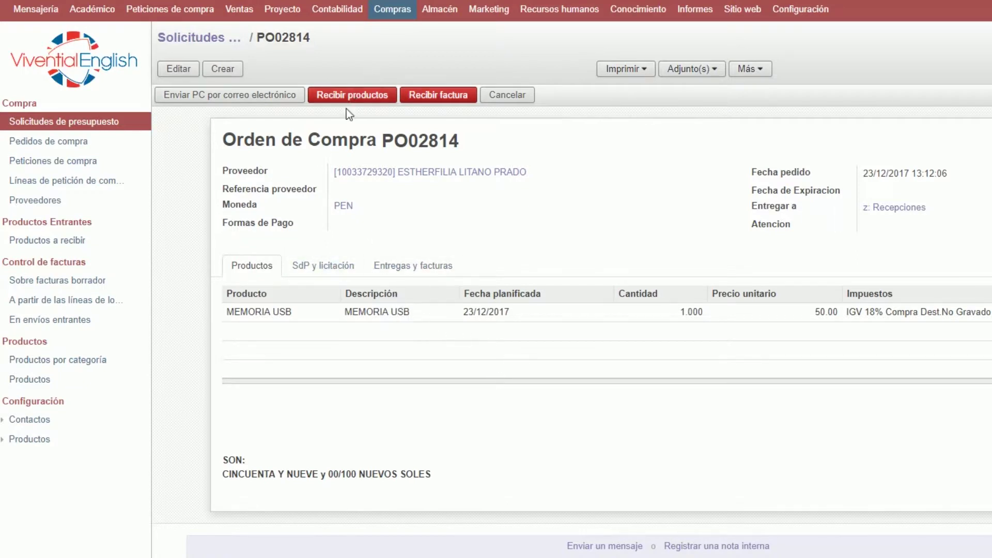
Generate the purchase order's supplier invoice, set Serie E001 and Correlativo 32165465, and validate it.
{"action": "left_click", "coordinate": [442, 96]}
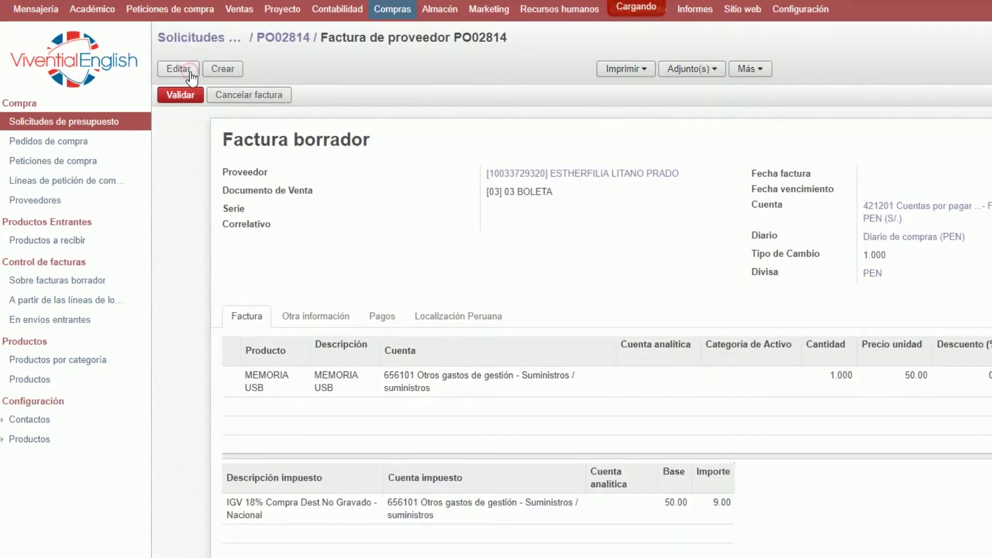
{"action": "left_click", "coordinate": [189, 75]}
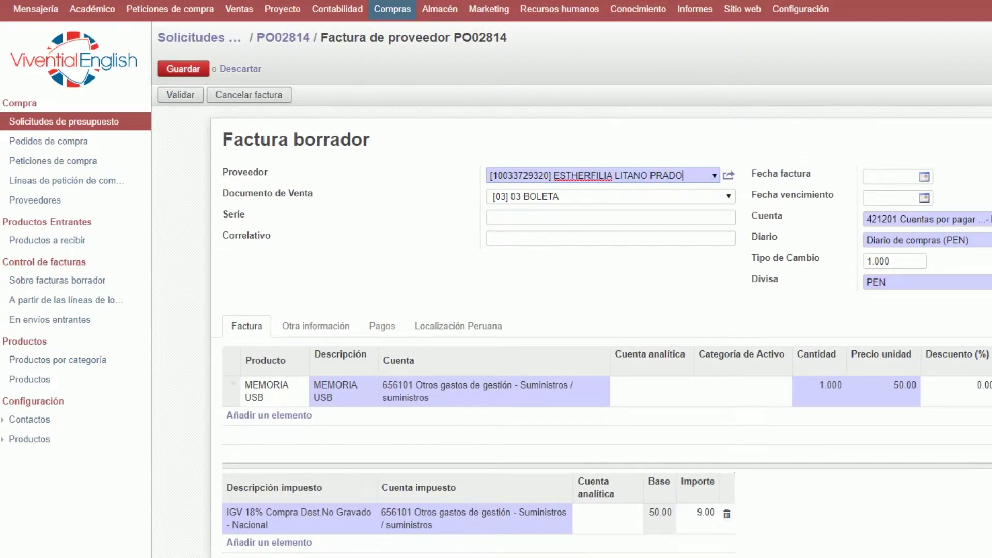
{"action": "left_click", "coordinate": [544, 221]}
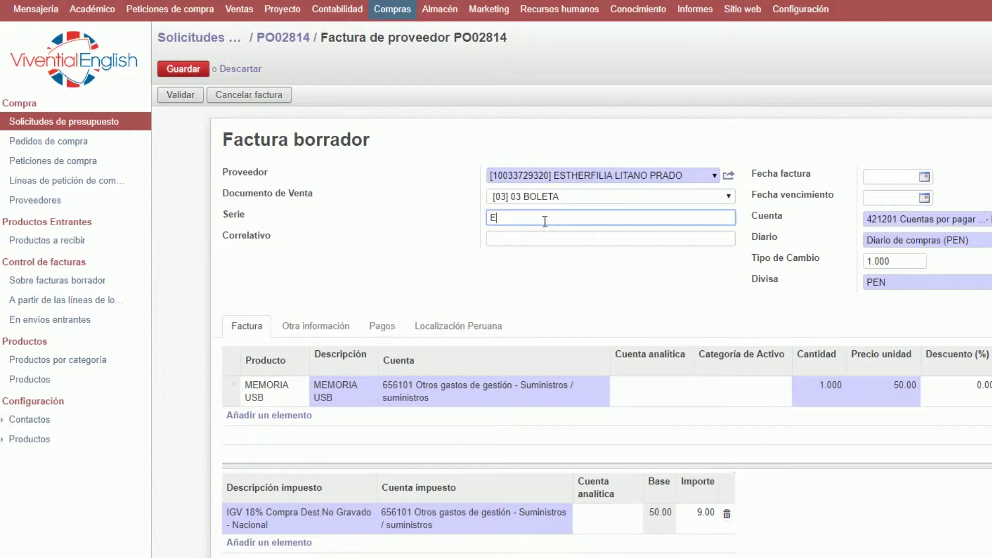
{"action": "key", "text": "Tab"}
{"action": "type", "text": "32165465"}
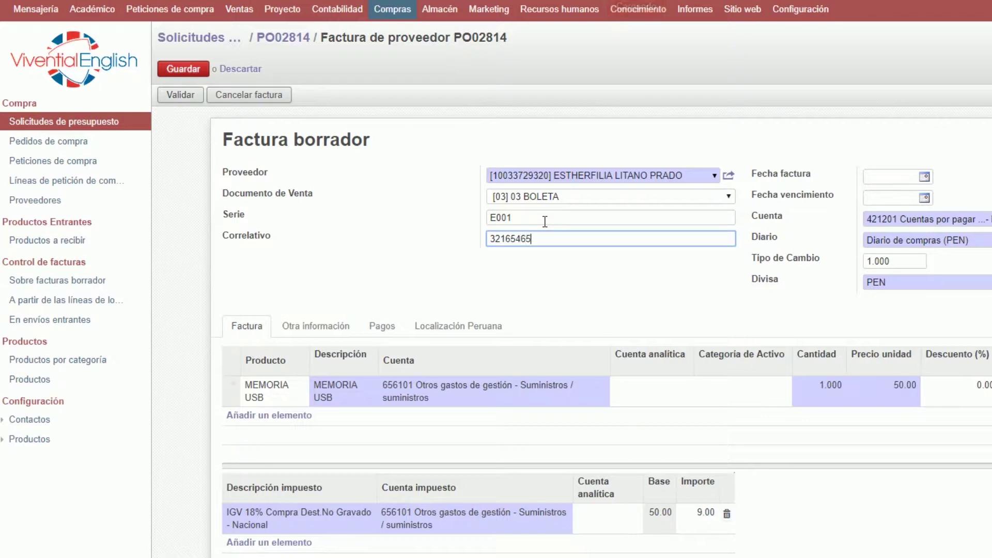
{"action": "left_click", "coordinate": [185, 69]}
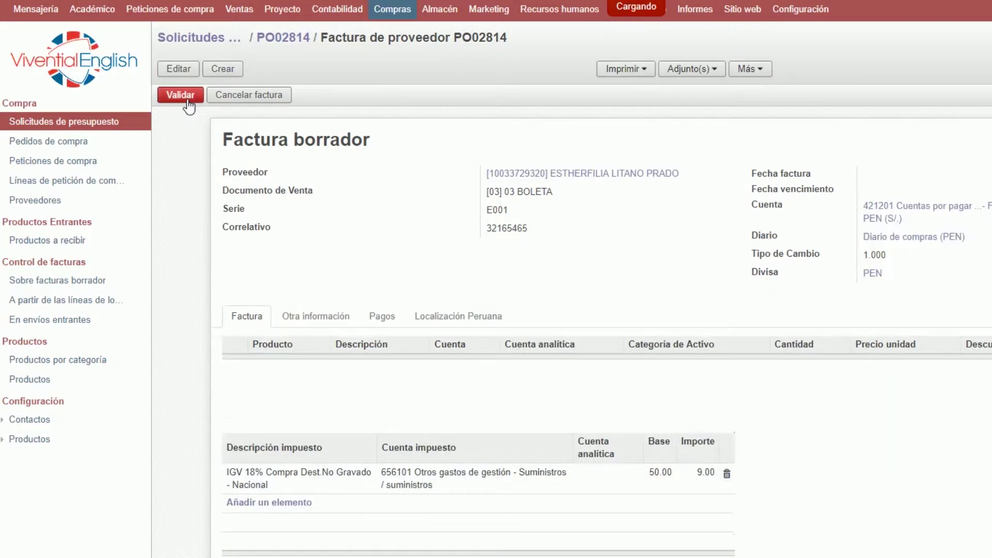
{"action": "left_click", "coordinate": [187, 99]}
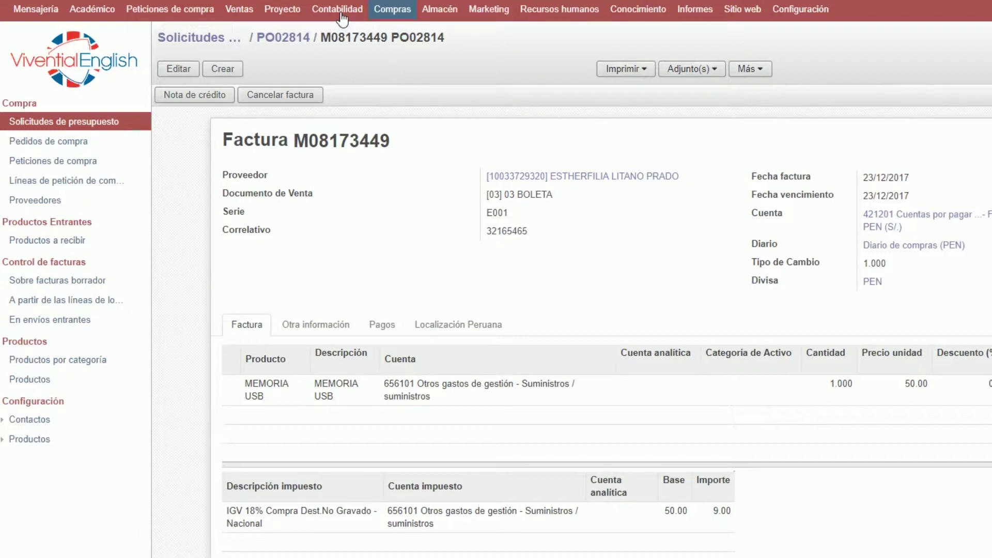
Find the validated invoice among the accounting supplier invoices, inside the supplier's group, and open it.
{"action": "left_click_drag", "start_coordinate": [294, 142], "coordinate": [328, 142]}
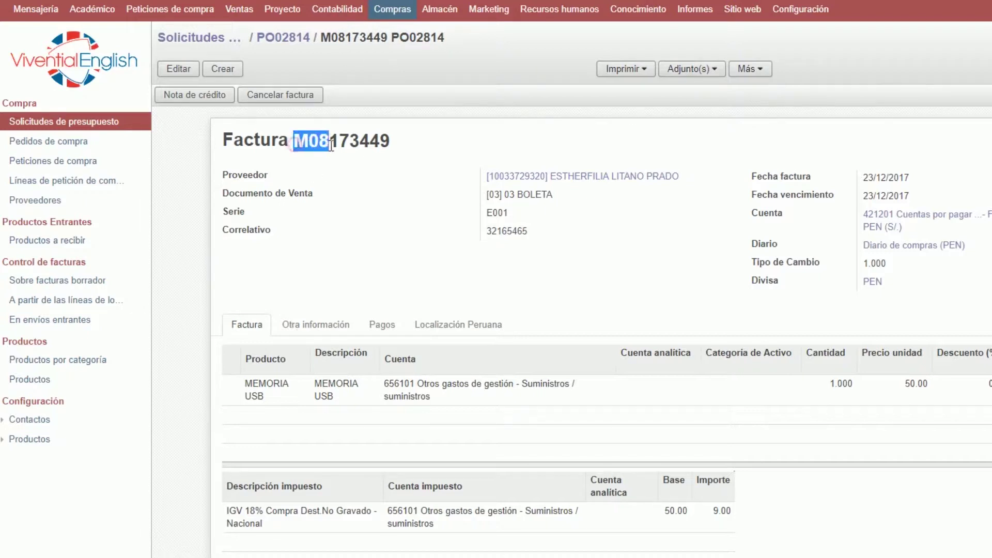
{"action": "left_click", "coordinate": [342, 9]}
{"action": "left_click", "coordinate": [79, 259]}
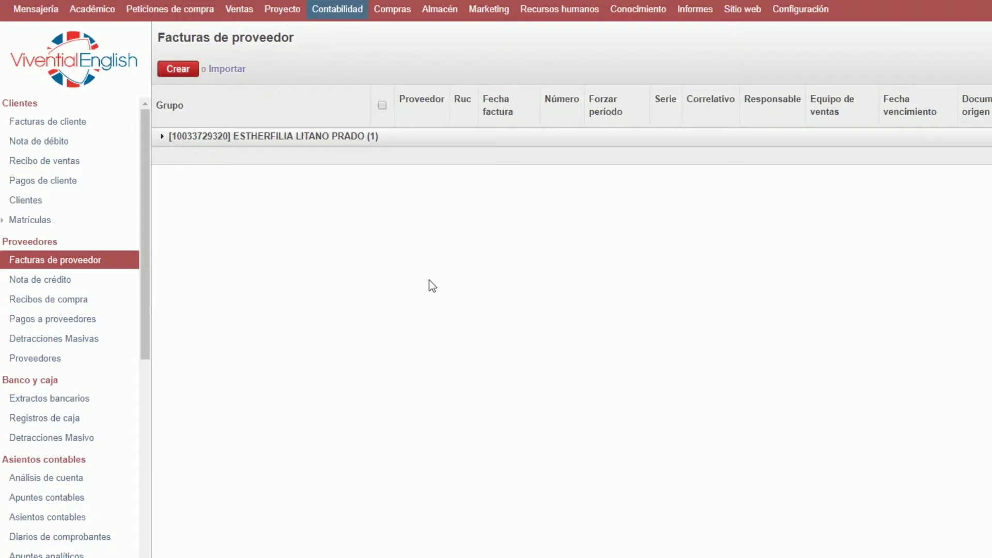
{"action": "left_click", "coordinate": [377, 137]}
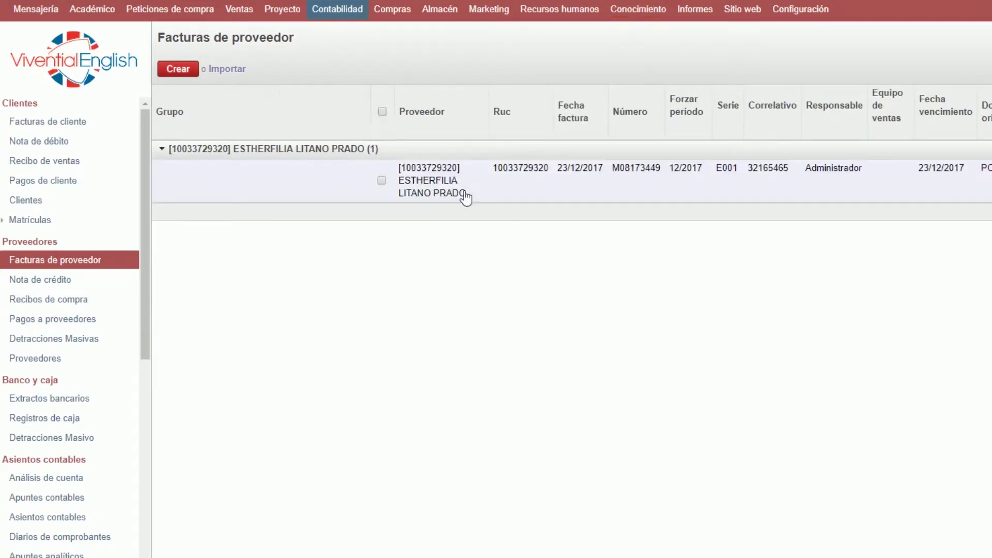
{"action": "left_click", "coordinate": [812, 175]}
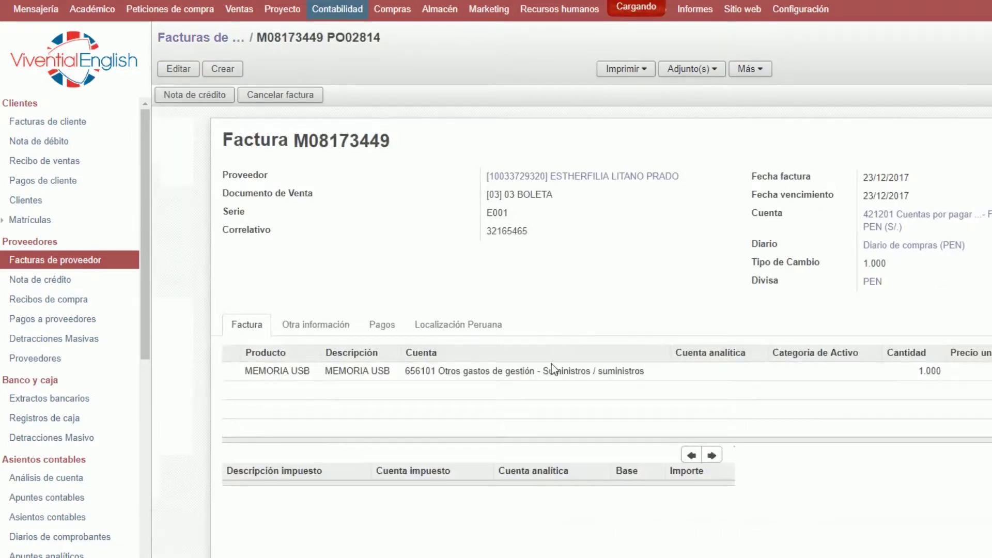
Examine the invoice's Otra información details, especially the Documento origen, alongside its product and tax lines.
{"action": "left_click", "coordinate": [313, 313]}
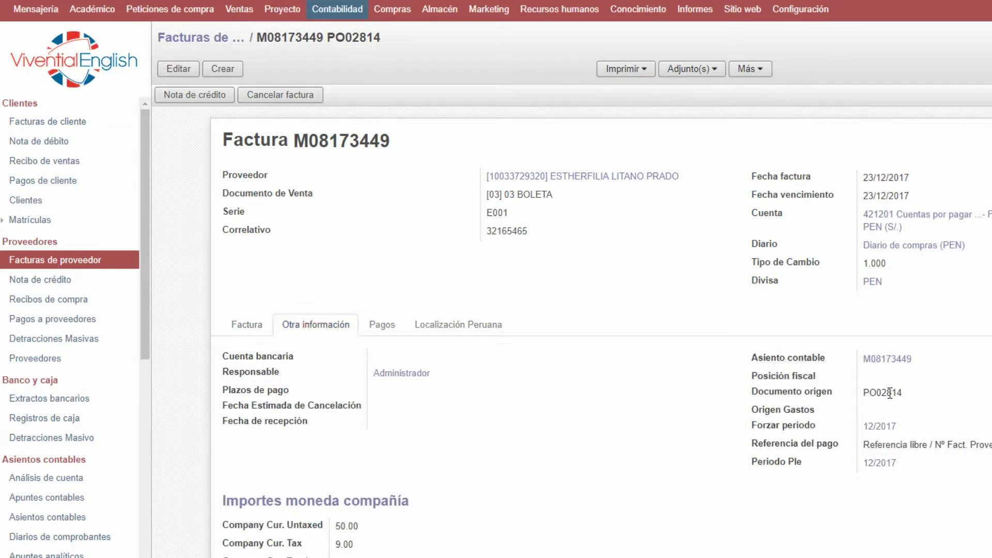
{"action": "left_click_drag", "start_coordinate": [866, 393], "coordinate": [876, 394]}
{"action": "left_click_drag", "start_coordinate": [882, 393], "coordinate": [895, 393]}
{"action": "left_click", "coordinate": [262, 327]}
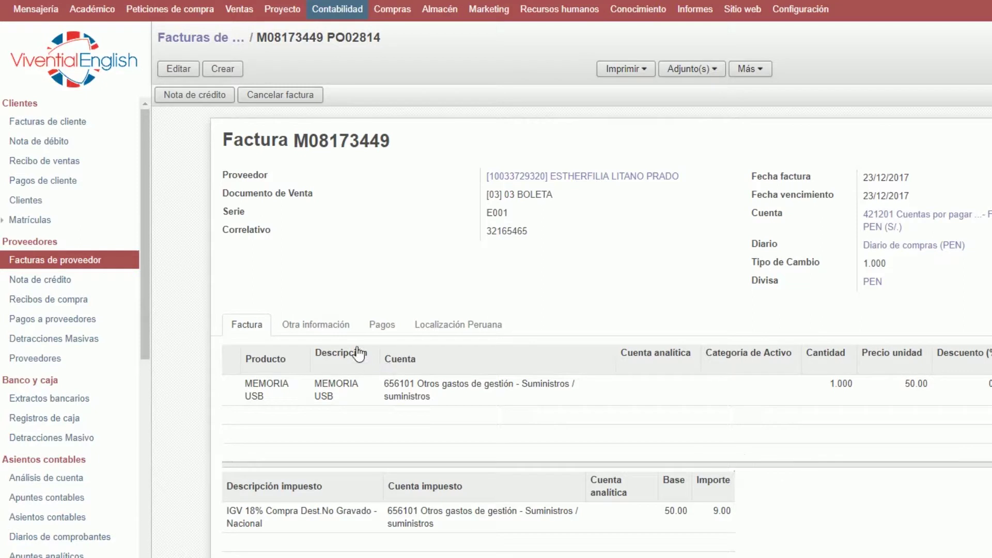
{"action": "left_click", "coordinate": [318, 334]}
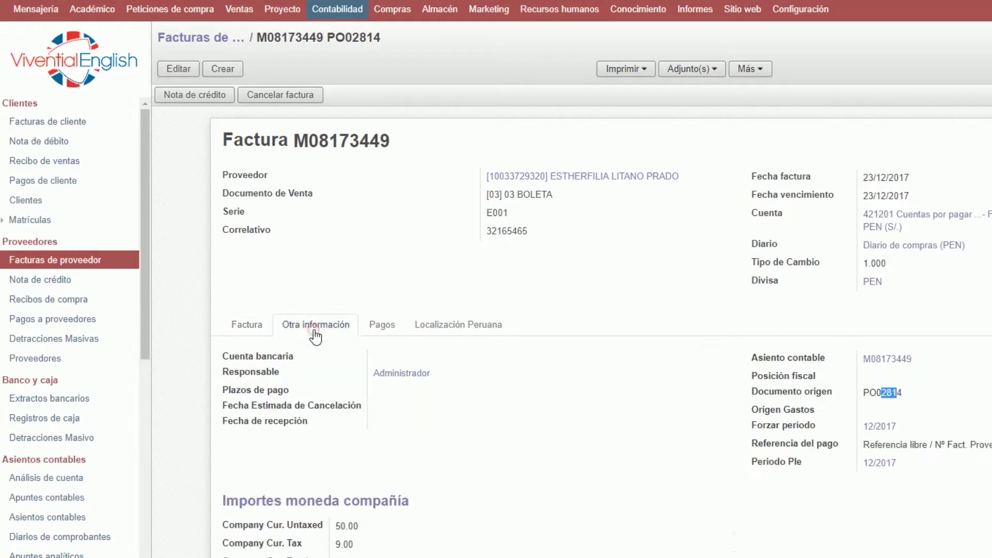
{"action": "left_click", "coordinate": [261, 328]}
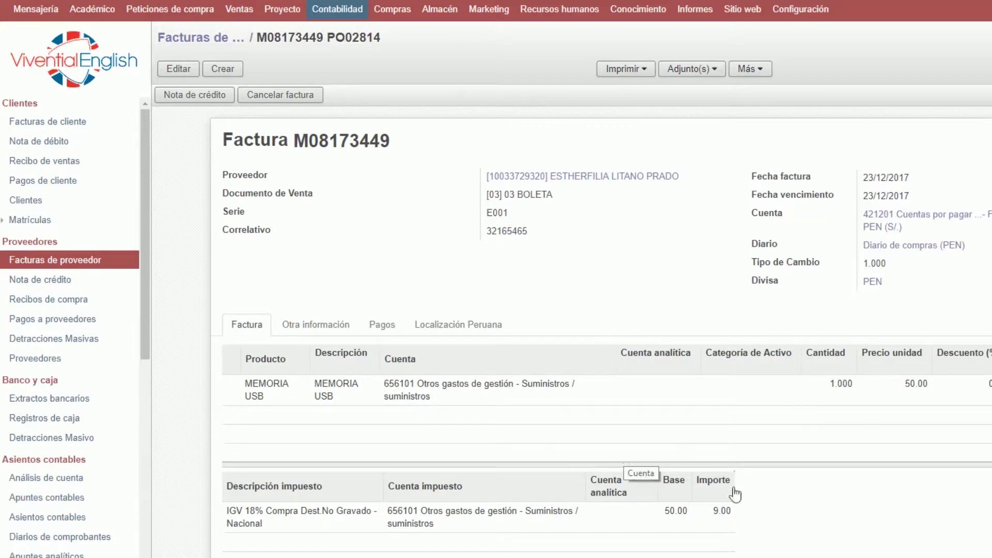
{"action": "left_click", "coordinate": [332, 326]}
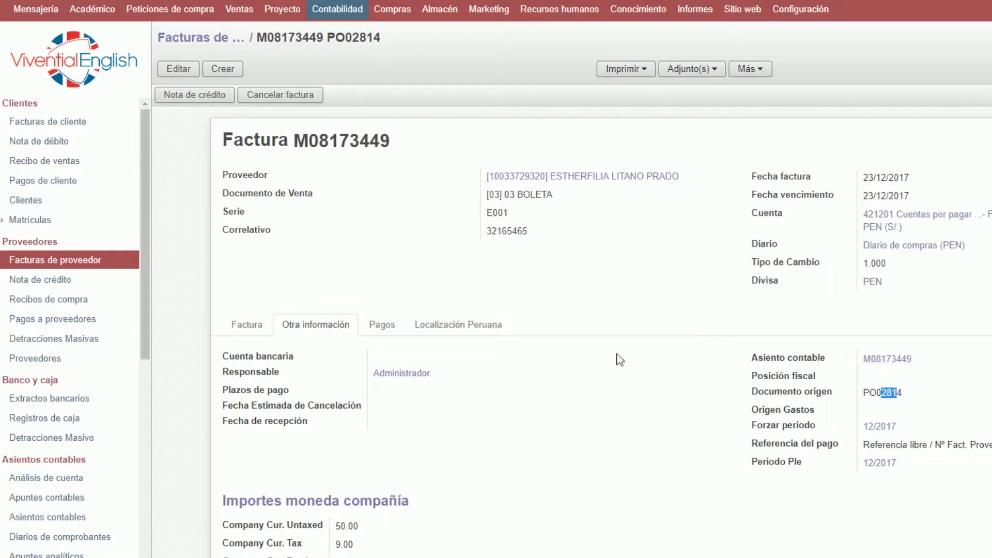
{"action": "left_click", "coordinate": [268, 330]}
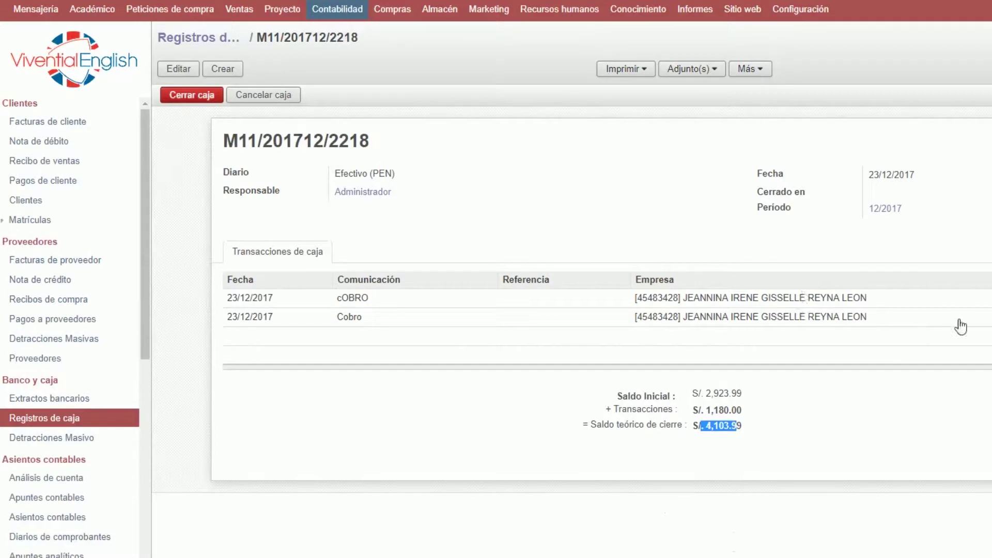
Add a transaction line with the Comunicación Pago to the open Efectivo (PEN) cash register.
{"action": "left_click", "coordinate": [980, 250]}
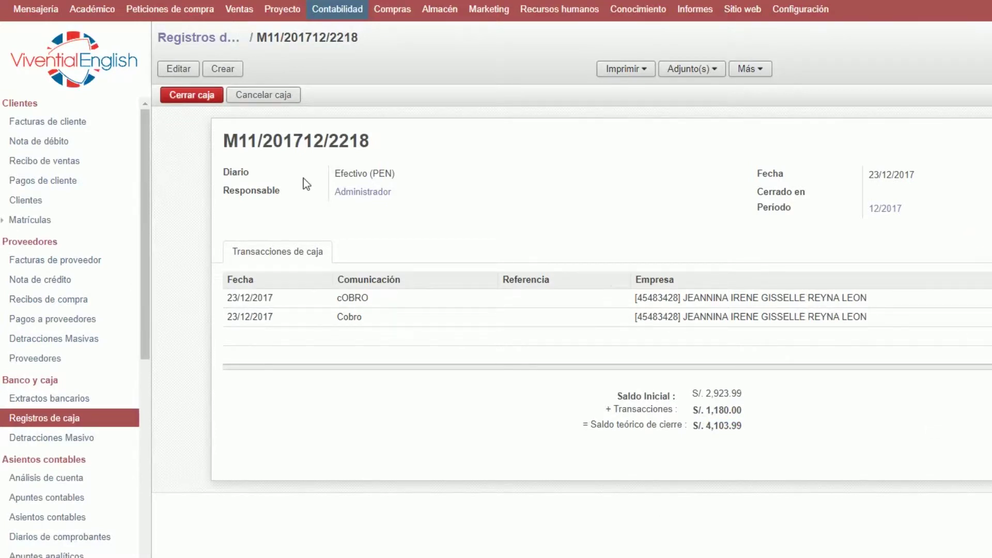
{"action": "left_click", "coordinate": [189, 70]}
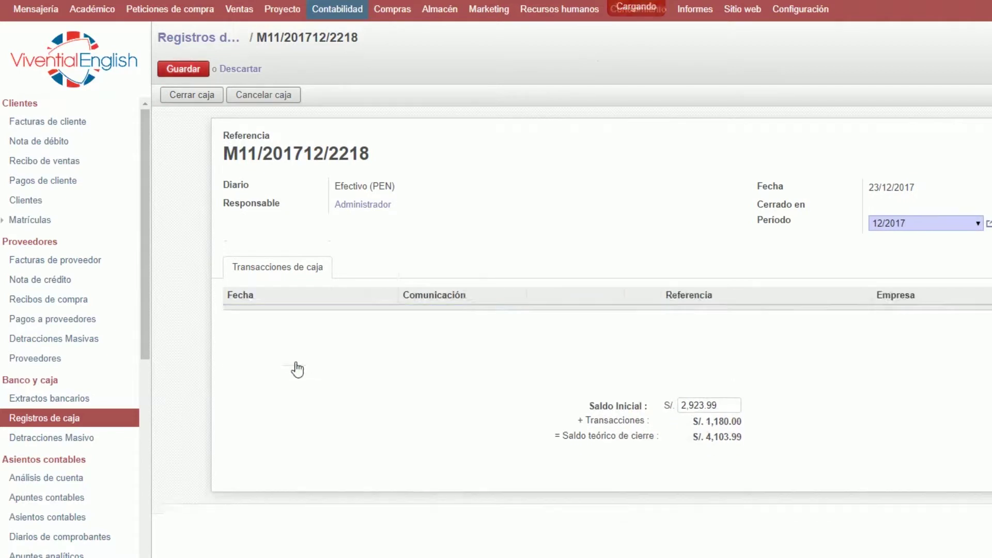
{"action": "left_click", "coordinate": [298, 362]}
{"action": "left_click", "coordinate": [355, 358]}
{"action": "type", "text": "Pago"}
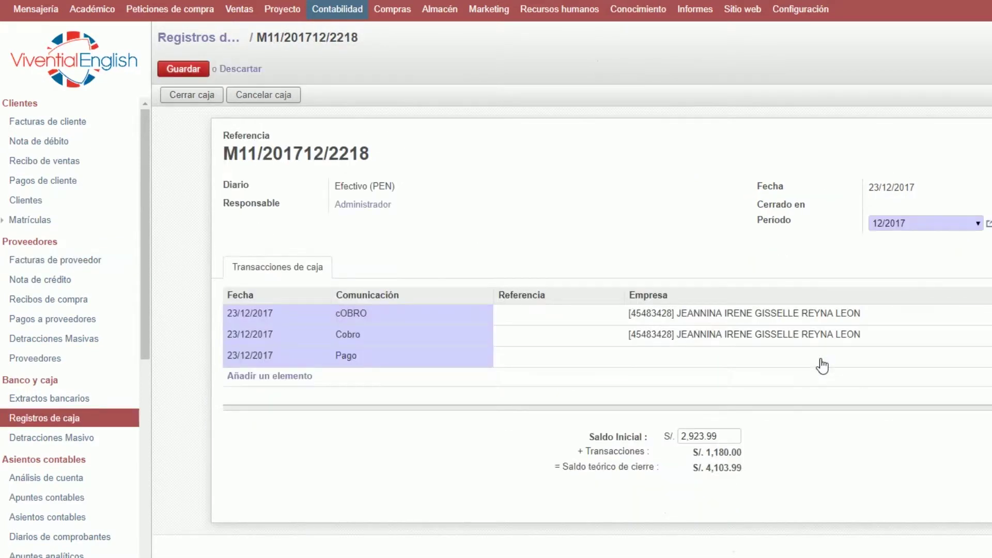
Assign the invoice's supplier as the Empresa of the Pago line and save the cash register.
{"action": "left_click", "coordinate": [805, 365]}
{"action": "type", "text": "e"}
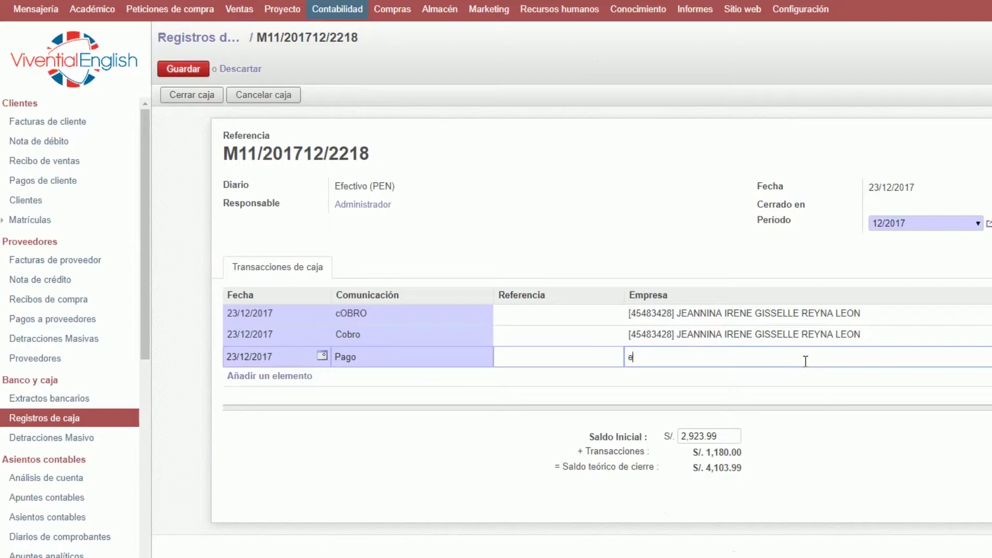
{"action": "type", "text": "stherfil"}
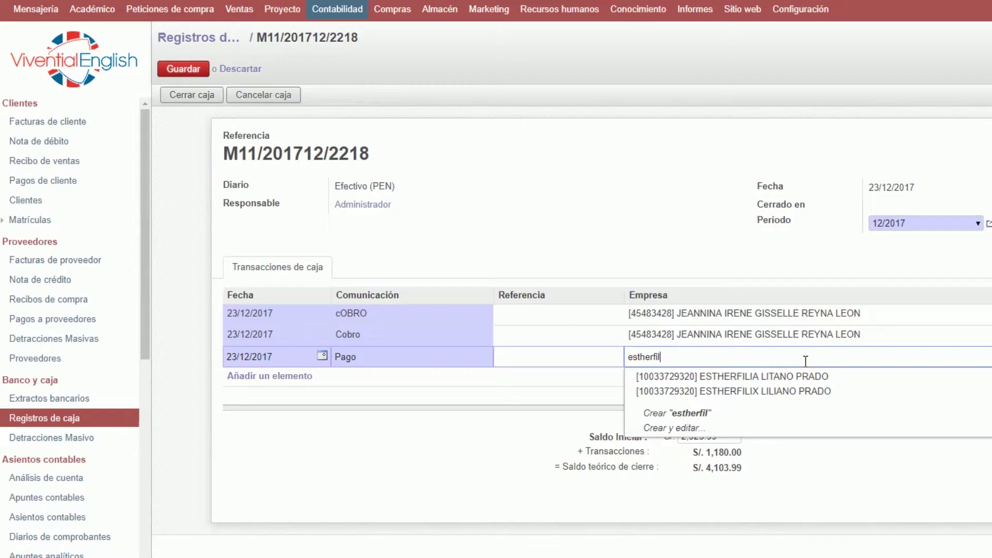
{"action": "key", "text": "Down"}
{"action": "key", "text": "Return"}
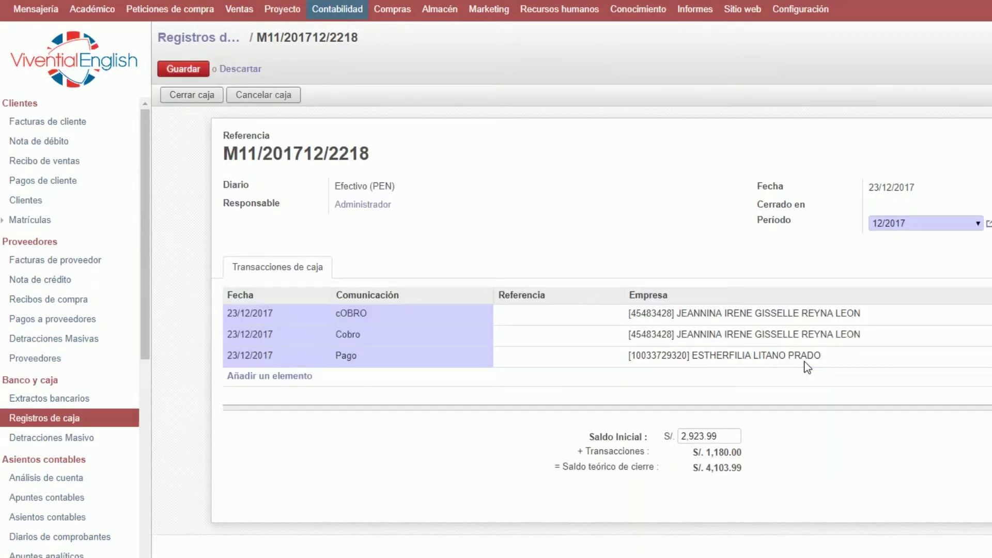
{"action": "left_click", "coordinate": [250, 357]}
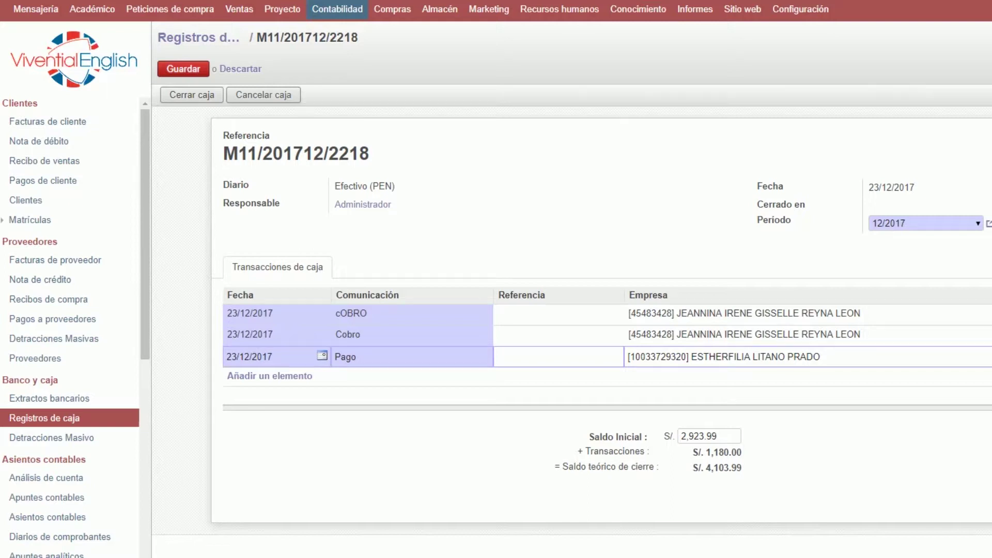
{"action": "left_click", "coordinate": [920, 462]}
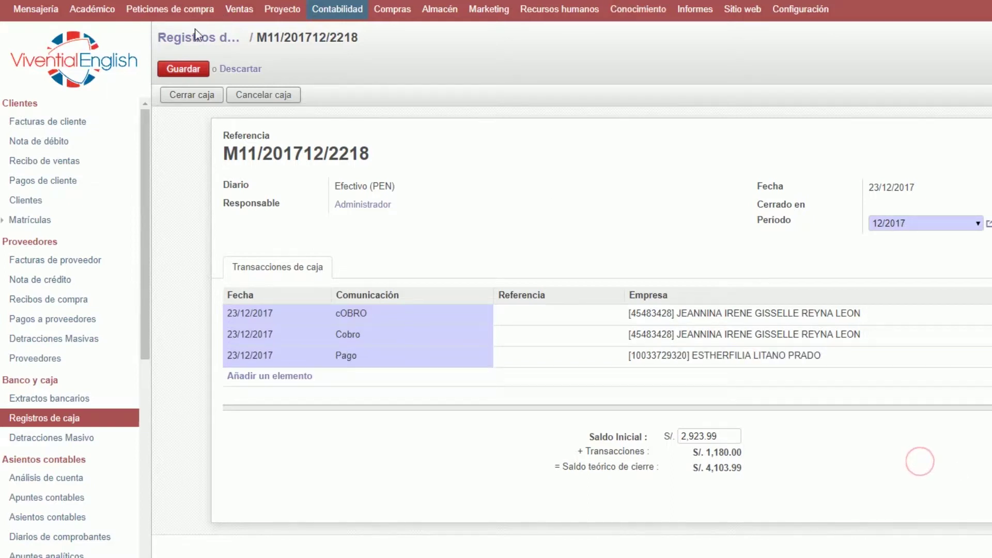
{"action": "left_click", "coordinate": [196, 70]}
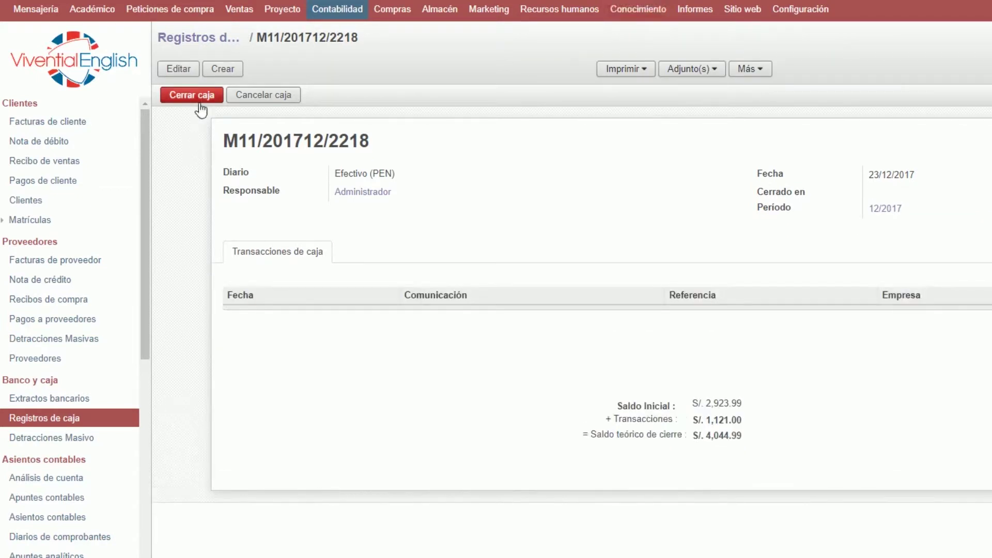
Close the cash register and reconcile its supplier payment transaction.
{"action": "left_click", "coordinate": [197, 98]}
{"action": "left_click", "coordinate": [188, 97]}
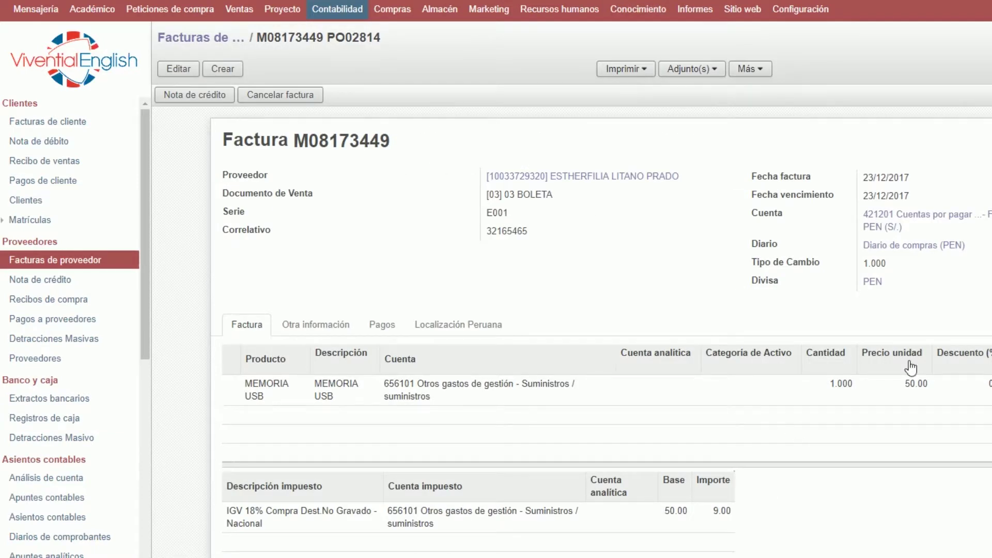
{"action": "left_click", "coordinate": [219, 42]}
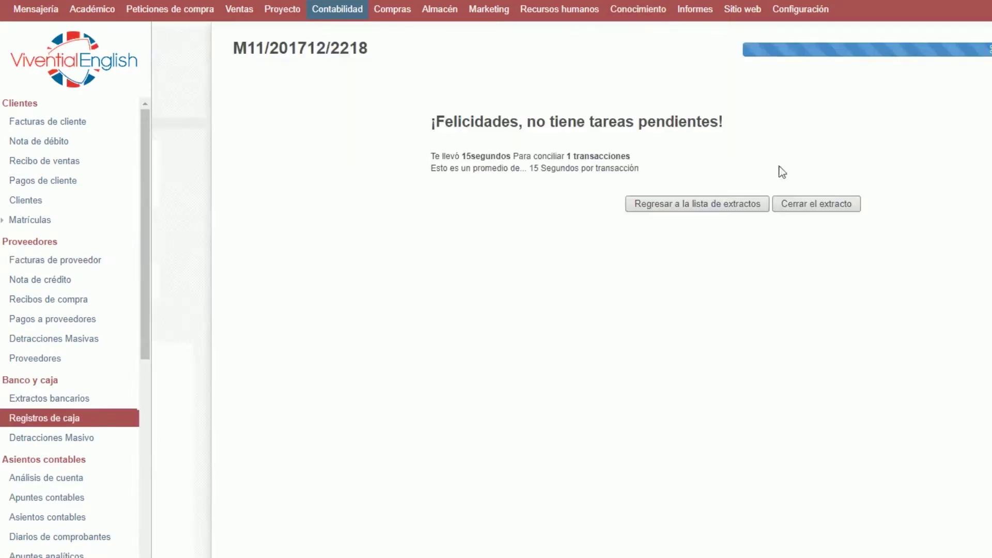
{"action": "left_click", "coordinate": [730, 207]}
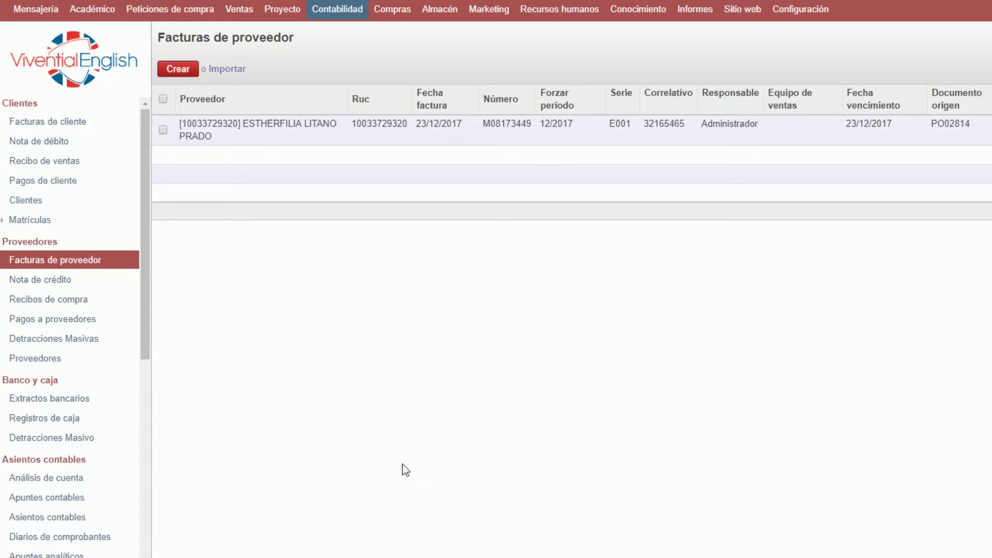
Review the transactions in the December 2017 Banco BBVA bank statement and return to the statements list.
{"action": "scroll", "coordinate": [64, 482], "scroll_direction": "down", "scroll_amount": 3}
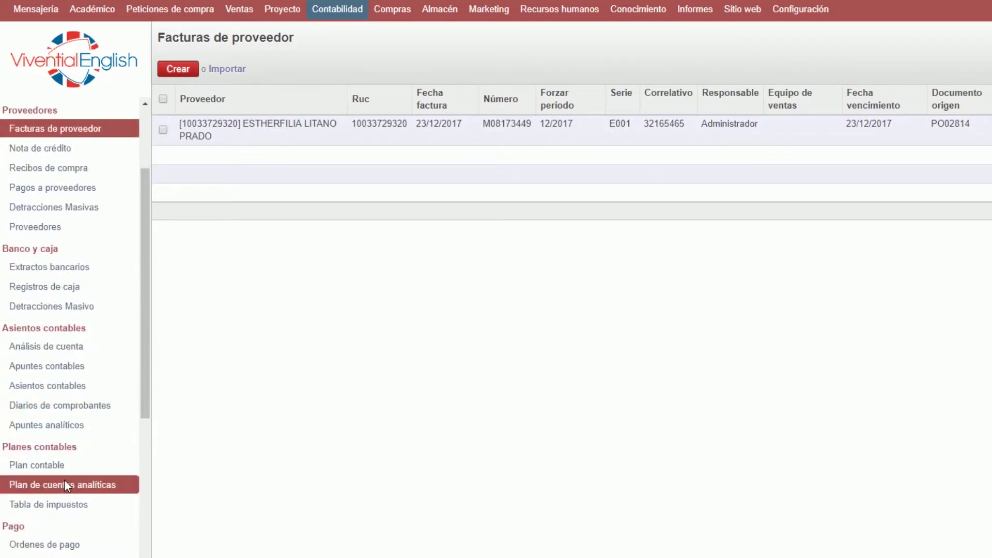
{"action": "left_click", "coordinate": [78, 273]}
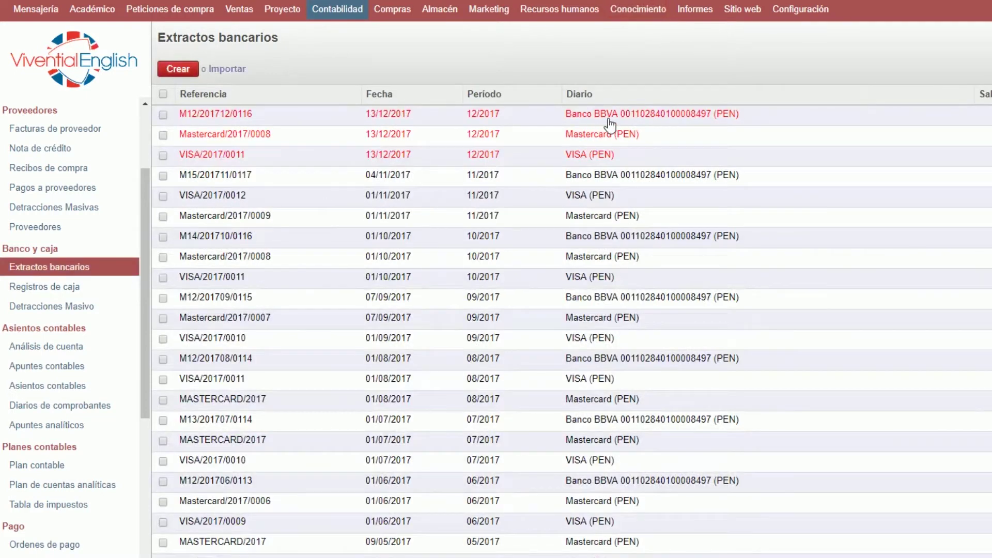
{"action": "left_click", "coordinate": [608, 122]}
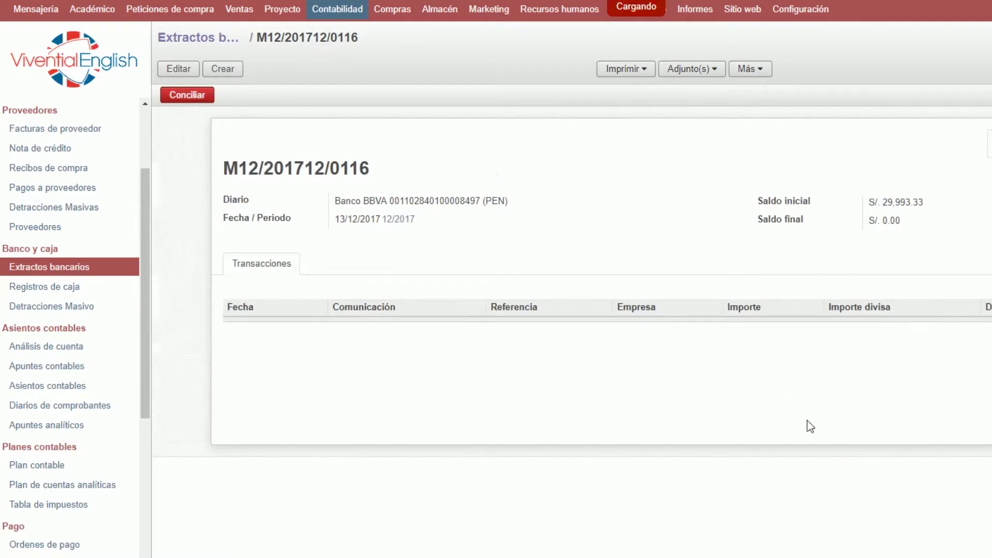
{"action": "scroll", "coordinate": [686, 532], "scroll_direction": "down", "scroll_amount": 1}
{"action": "scroll", "coordinate": [687, 533], "scroll_direction": "down", "scroll_amount": 7}
{"action": "scroll", "coordinate": [687, 532], "scroll_direction": "down", "scroll_amount": 3}
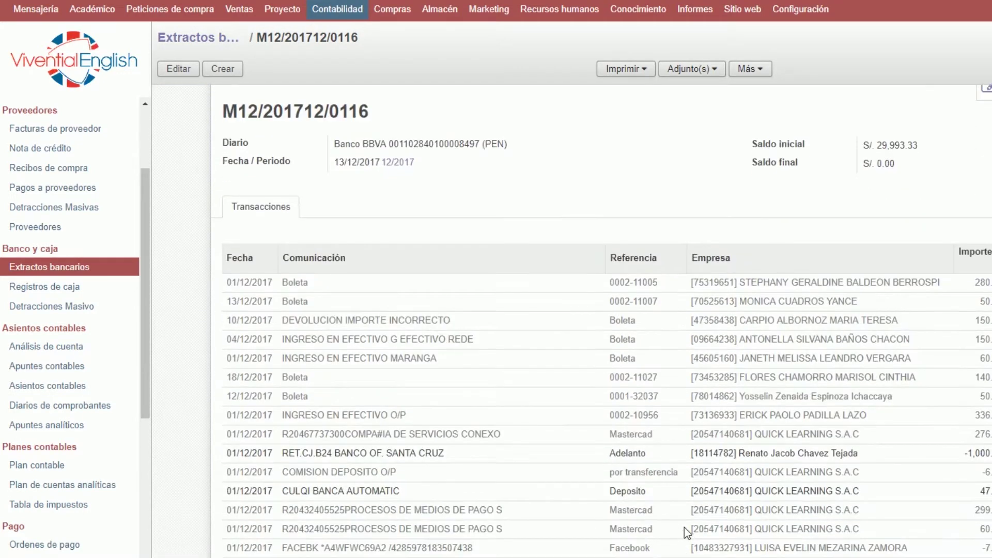
{"action": "left_click", "coordinate": [232, 41]}
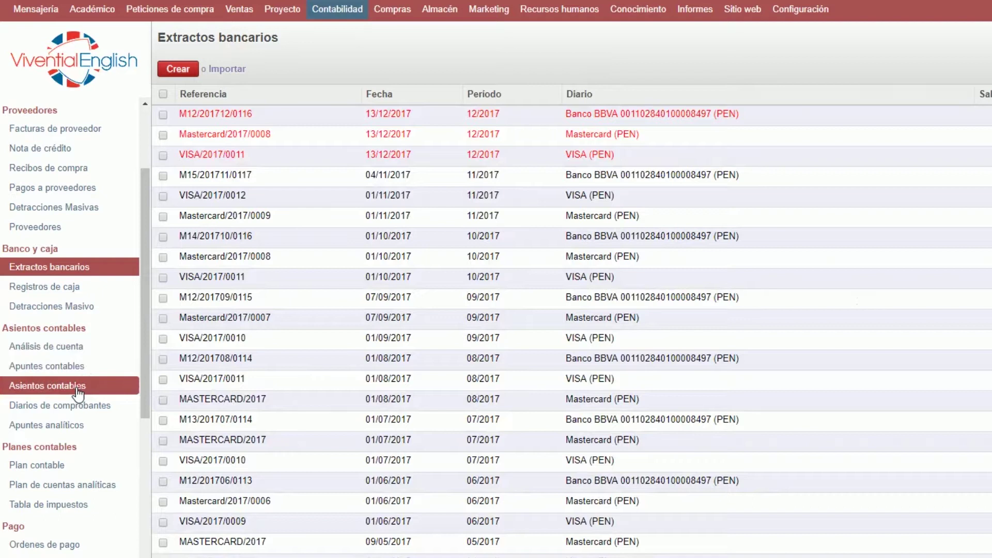
Go to the Asientos contables list and create a new journal entry.
{"action": "left_click", "coordinate": [79, 392]}
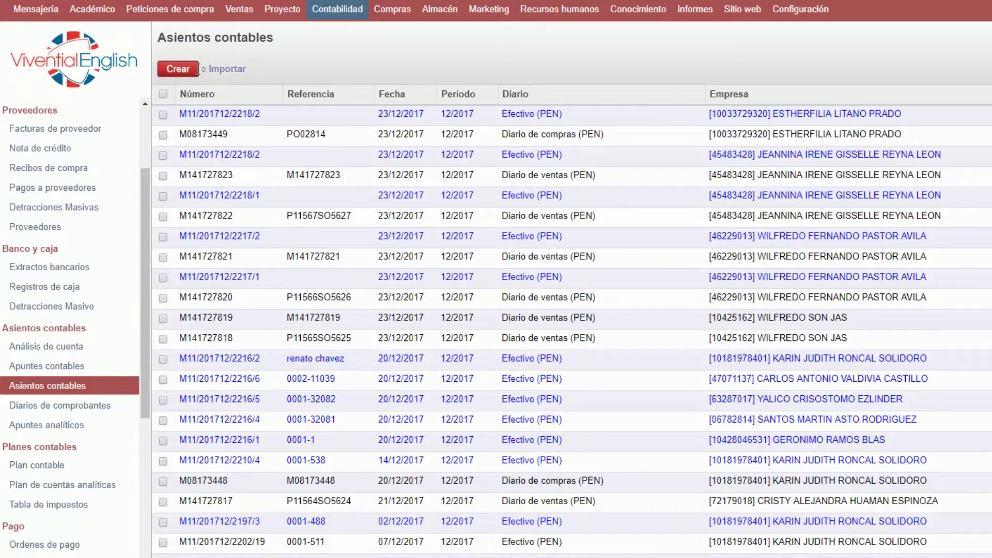
{"action": "left_click", "coordinate": [192, 71]}
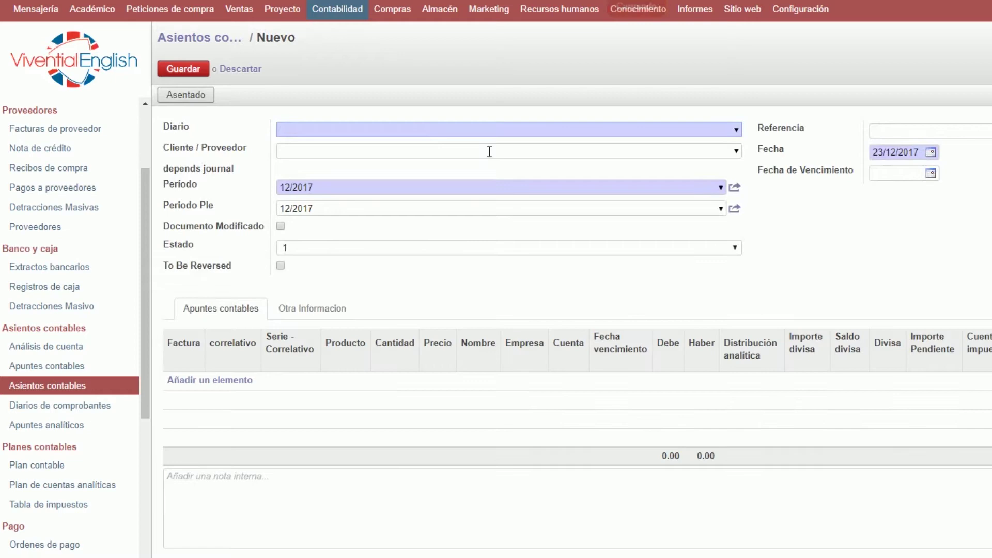
{"action": "key", "text": "alt+Tab"}
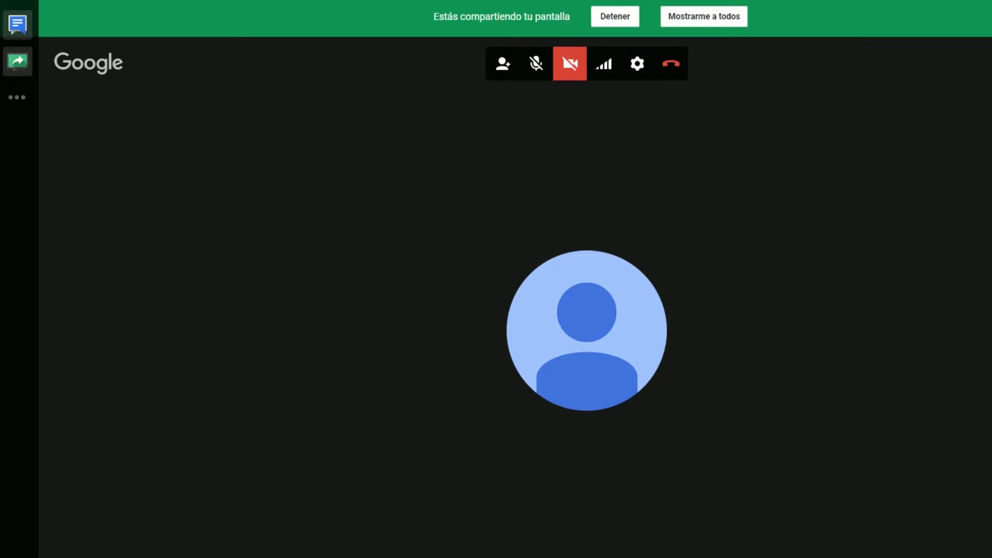
{"action": "key", "text": "alt+Tab"}
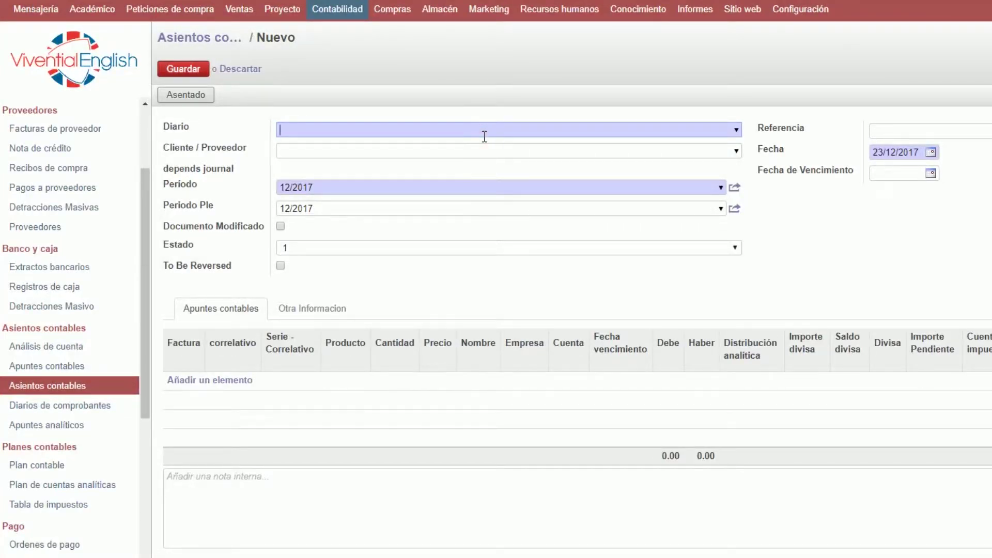
Set the Diario of the new journal entry to Diario varios (PEN).
{"action": "key", "text": "Down"}
{"action": "key", "text": "Down"}
{"action": "key", "text": "Down"}
{"action": "key", "text": "Down"}
{"action": "key", "text": "Down"}
{"action": "key", "text": "Down"}
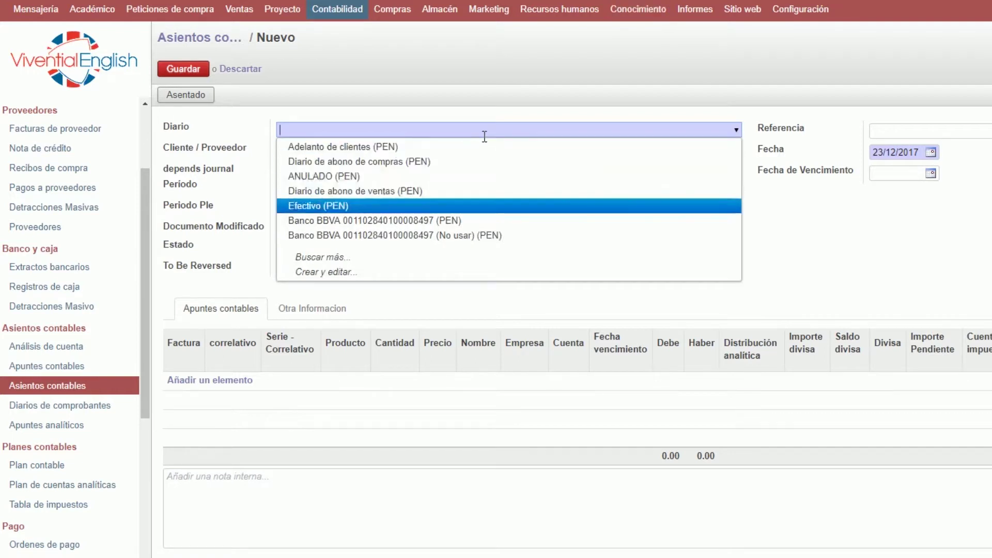
{"action": "key", "text": "Down"}
{"action": "key", "text": "Down"}
{"action": "key", "text": "Down"}
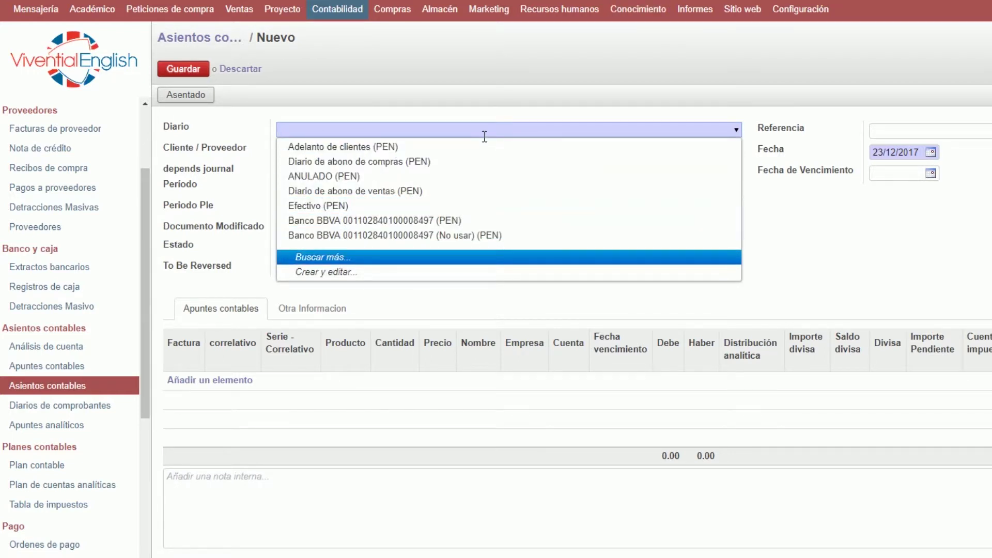
{"action": "key", "text": "Up"}
{"action": "key", "text": "Up"}
{"action": "type", "text": "var"}
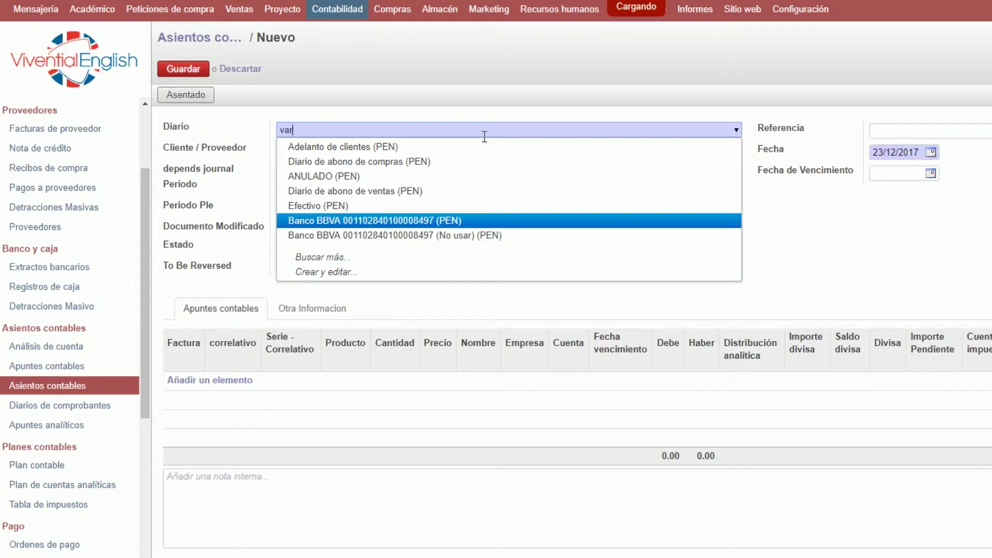
{"action": "key", "text": "Down"}
{"action": "key", "text": "Return"}
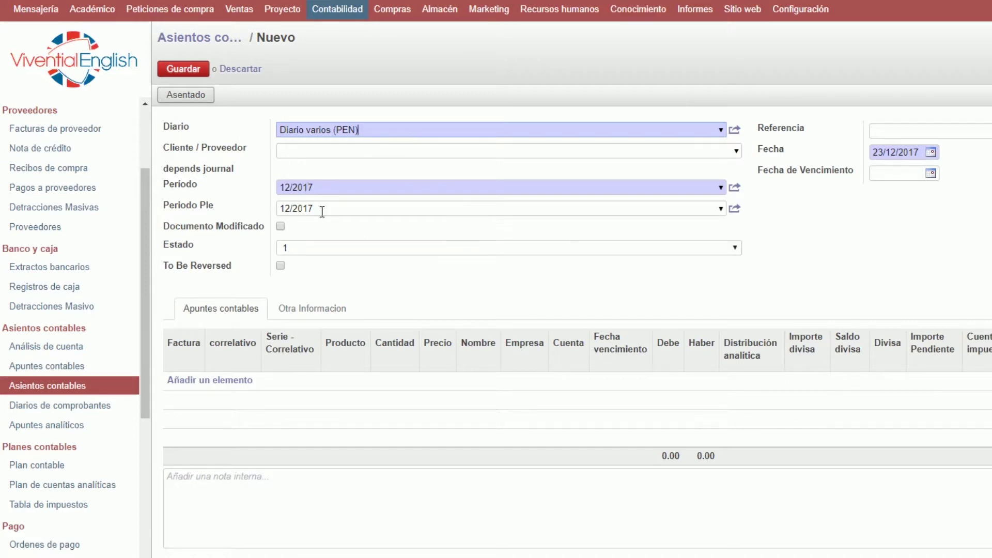
Add a journal item named Manual on the bank account 104101 with a Debe of 150.
{"action": "left_click", "coordinate": [228, 382]}
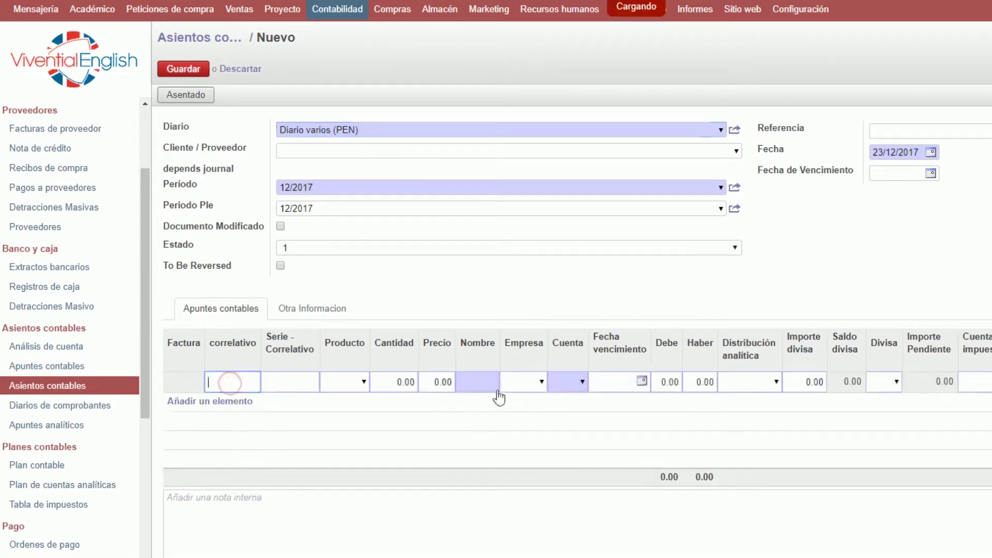
{"action": "left_click", "coordinate": [478, 382]}
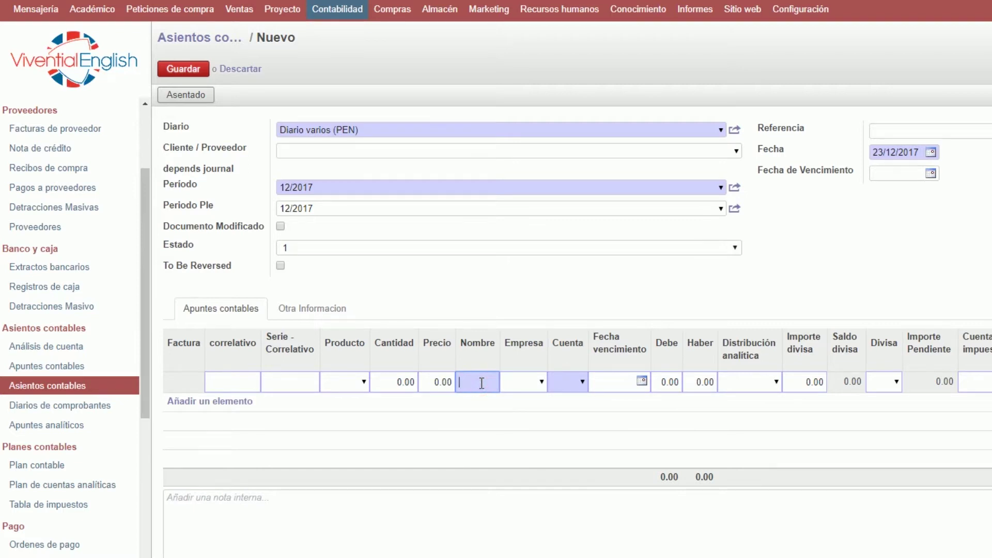
{"action": "key", "text": "Tab"}
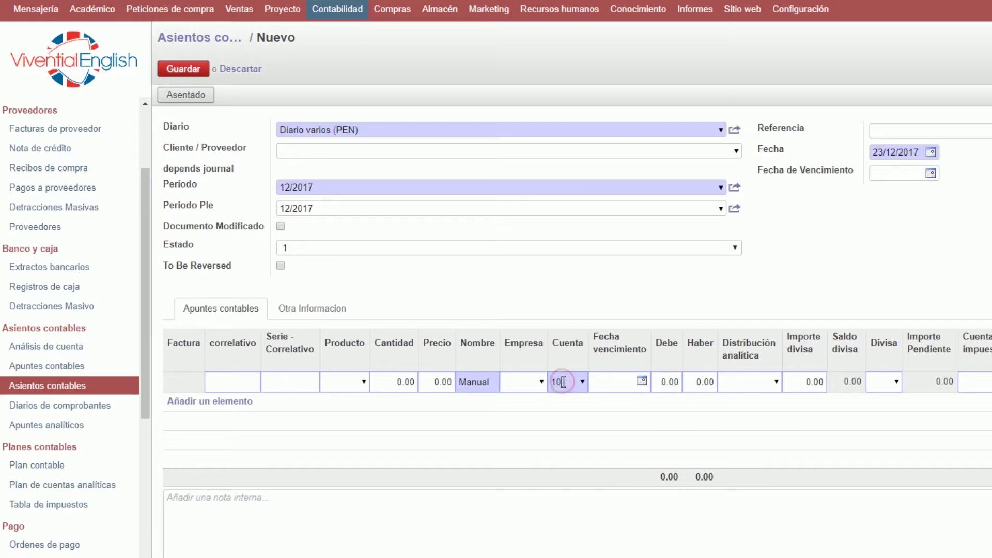
{"action": "type", "text": "104"}
{"action": "key", "text": "Tab"}
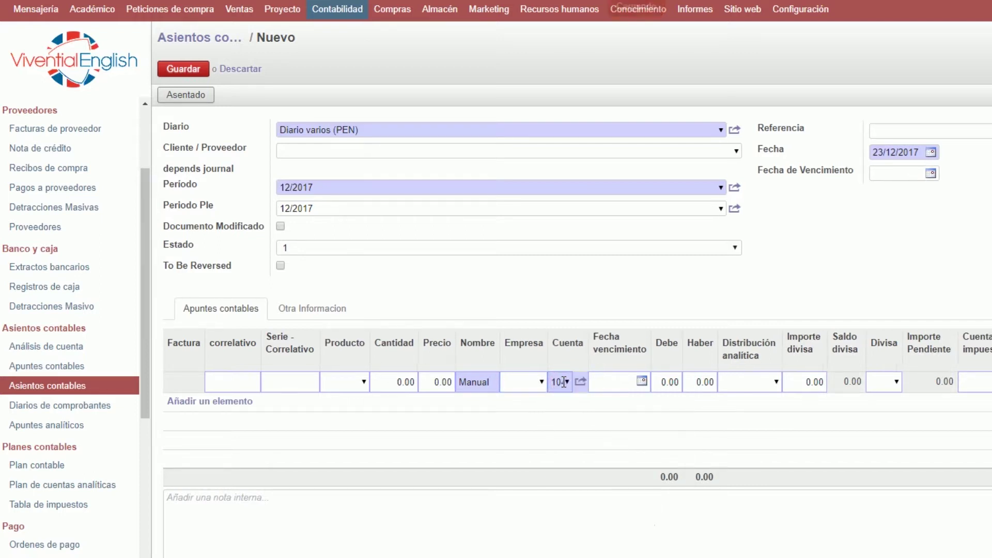
{"action": "key", "text": "Tab"}
{"action": "type", "text": "150"}
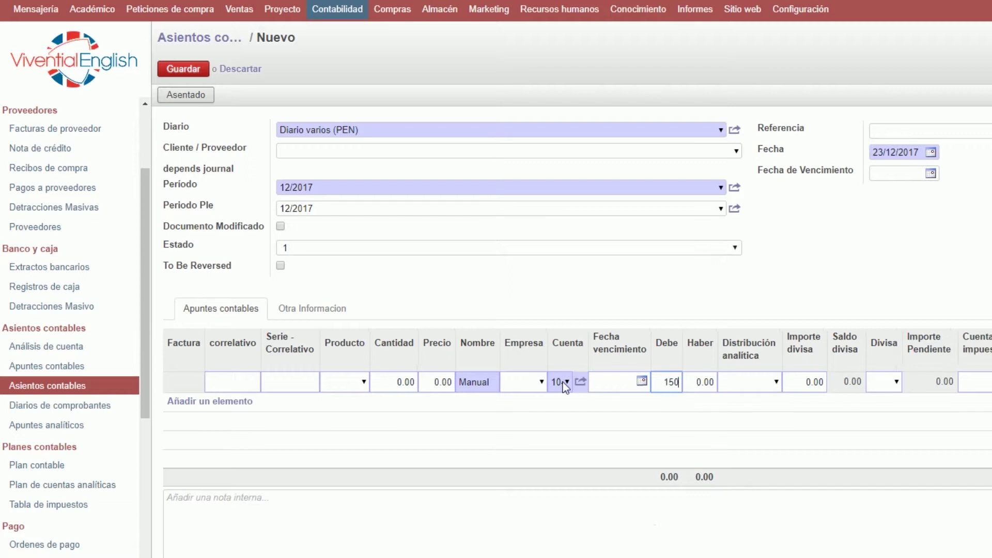
Add a second Manual item on expense account 621101 with a Haber of 150, and discard the whole unsaved entry.
{"action": "left_click", "coordinate": [247, 402]}
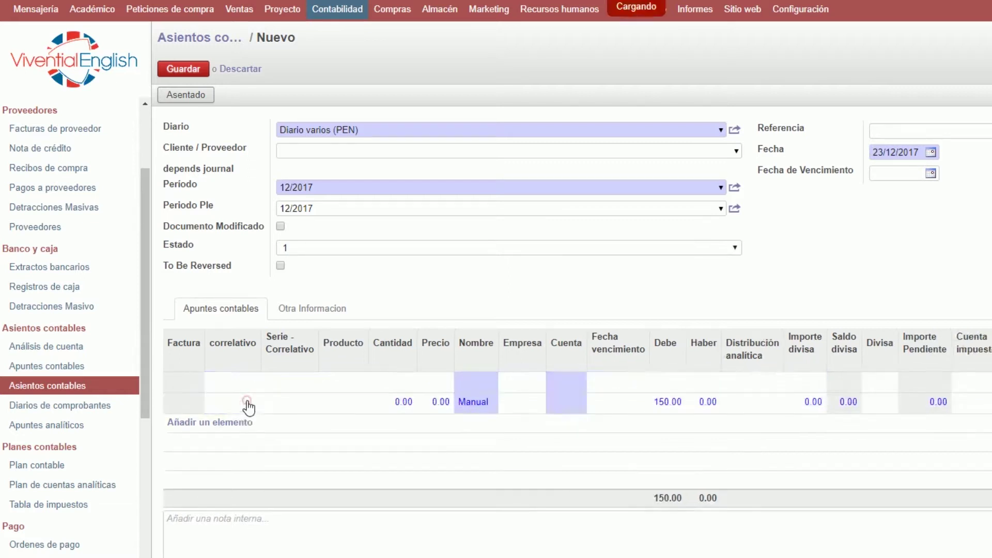
{"action": "left_click", "coordinate": [577, 381]}
{"action": "type", "text": "62"}
{"action": "key", "text": "Tab"}
{"action": "key", "text": "Tab"}
{"action": "key", "text": "Tab"}
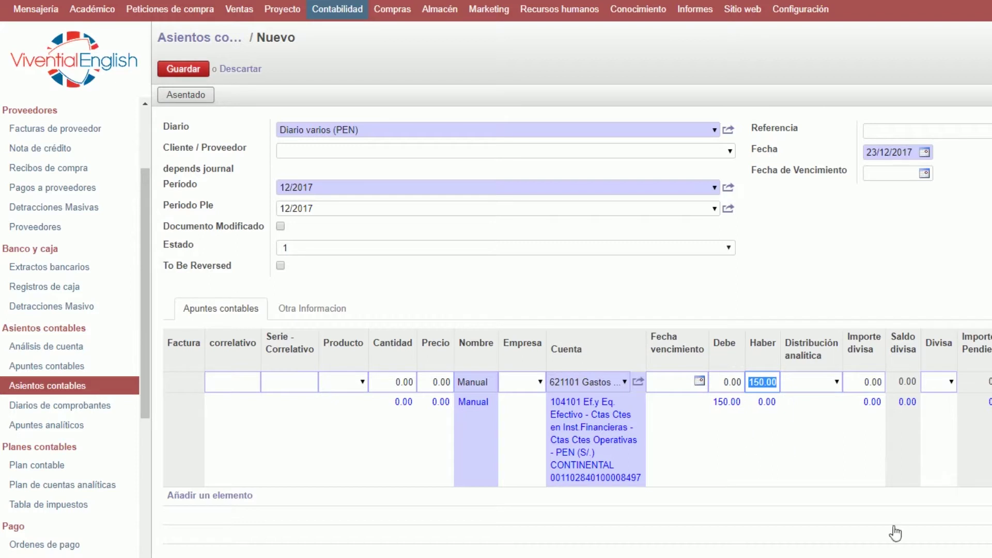
{"action": "left_click", "coordinate": [257, 72]}
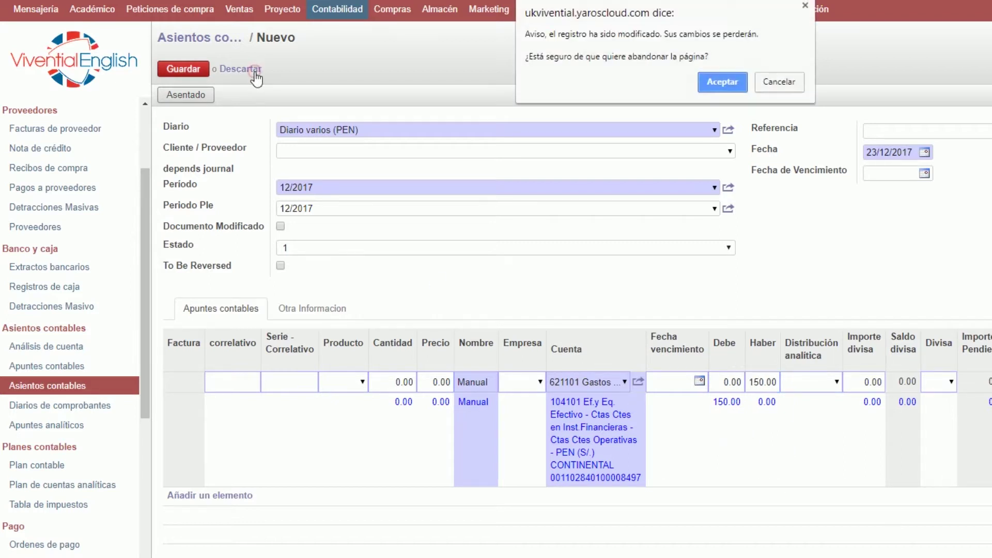
{"action": "left_click", "coordinate": [722, 84]}
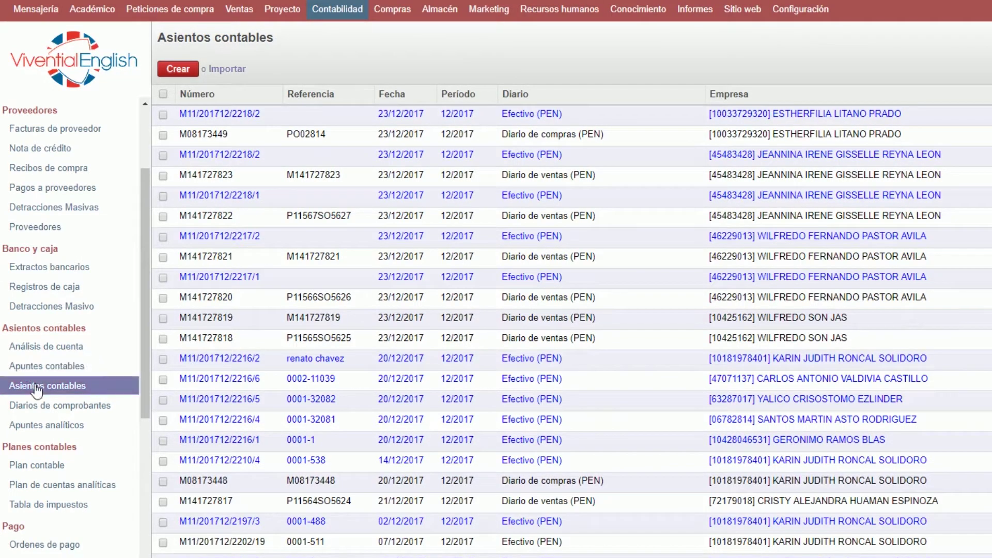
Open the 10/2017 period from the accounting periods configuration and review its journals.
{"action": "scroll", "coordinate": [37, 391], "scroll_direction": "down", "scroll_amount": 8}
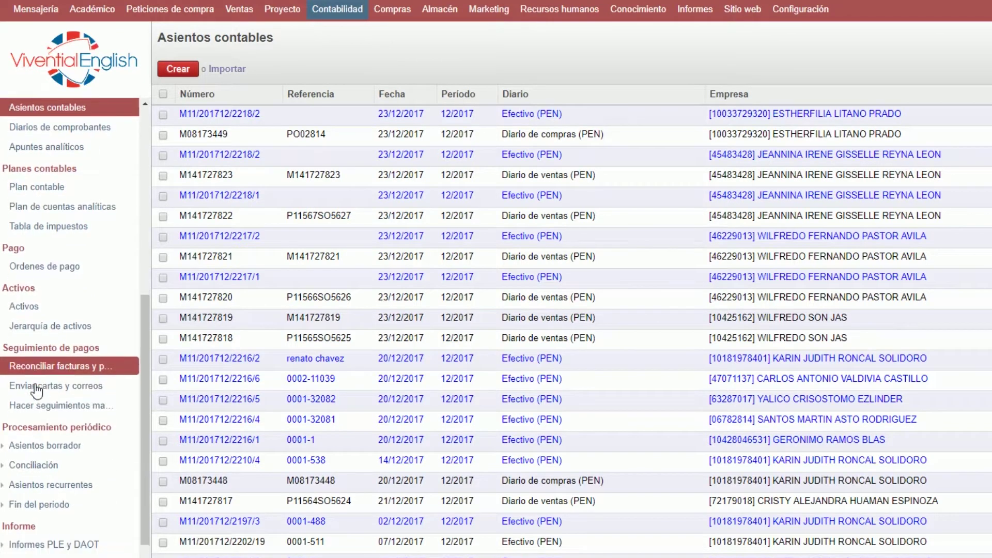
{"action": "scroll", "coordinate": [36, 391], "scroll_direction": "down", "scroll_amount": 2}
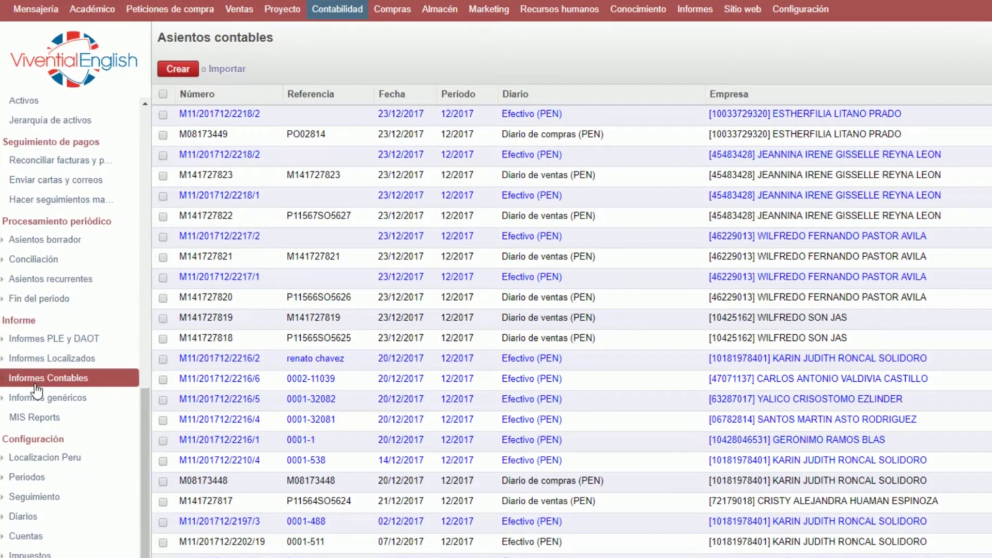
{"action": "left_click", "coordinate": [54, 479]}
{"action": "left_click", "coordinate": [57, 519]}
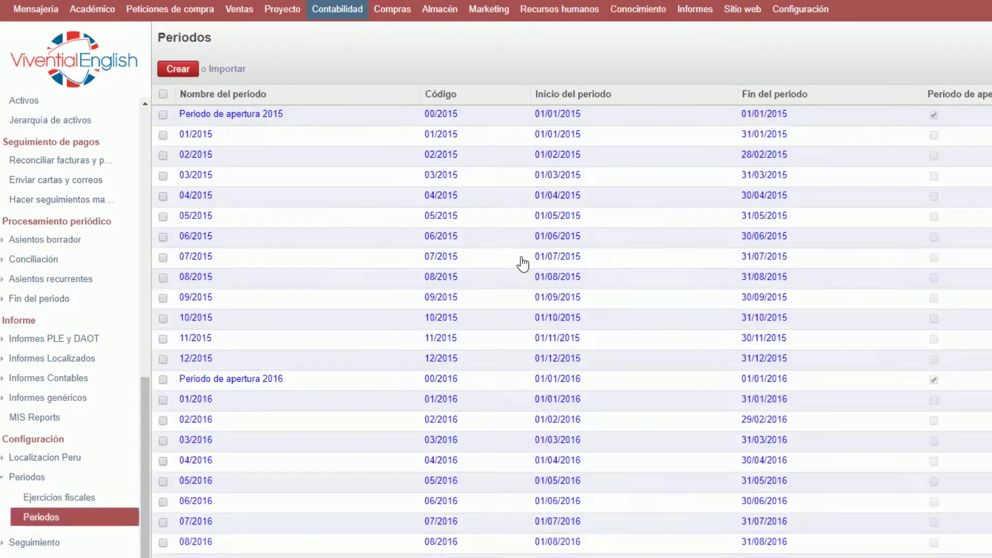
{"action": "scroll", "coordinate": [842, 361], "scroll_direction": "down", "scroll_amount": 5}
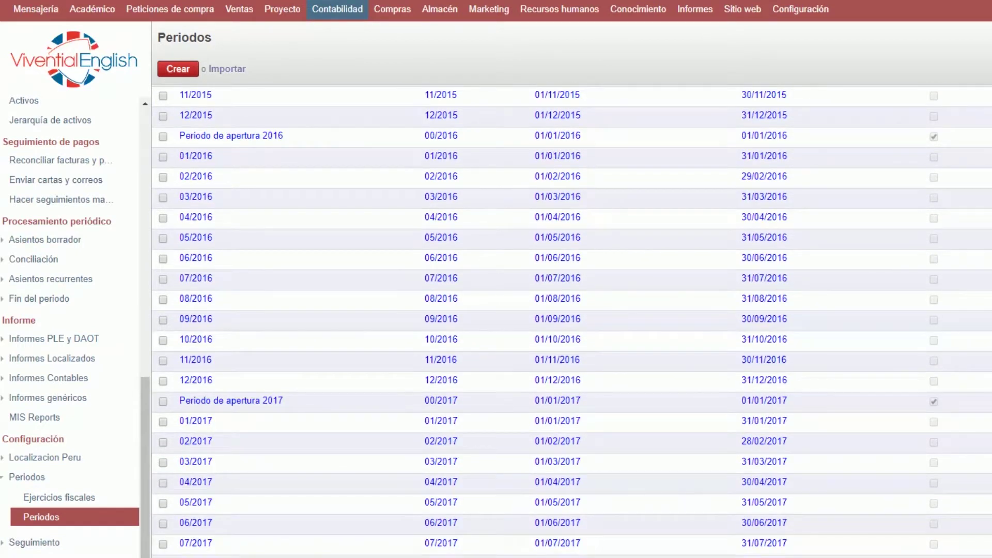
{"action": "left_click", "coordinate": [196, 556]}
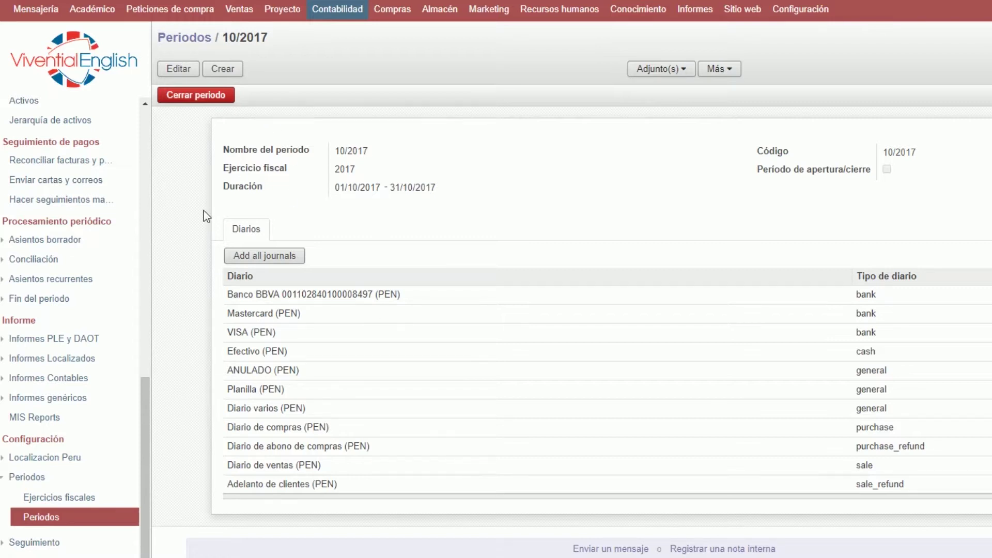
{"action": "left_click", "coordinate": [46, 477]}
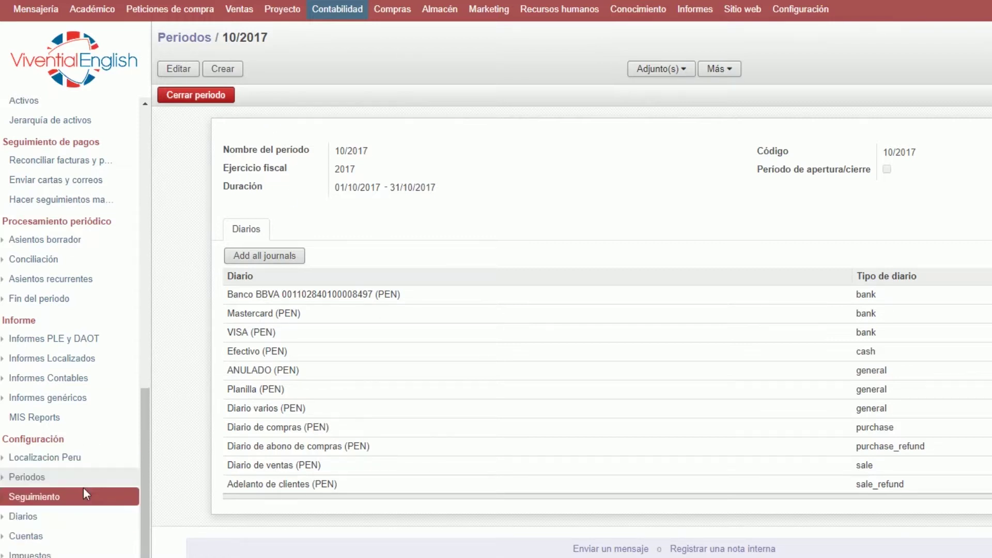
Open the Registro de Ventas report for period 01/2016 among the PLE y DAOT reports and review it.
{"action": "left_click", "coordinate": [78, 338]}
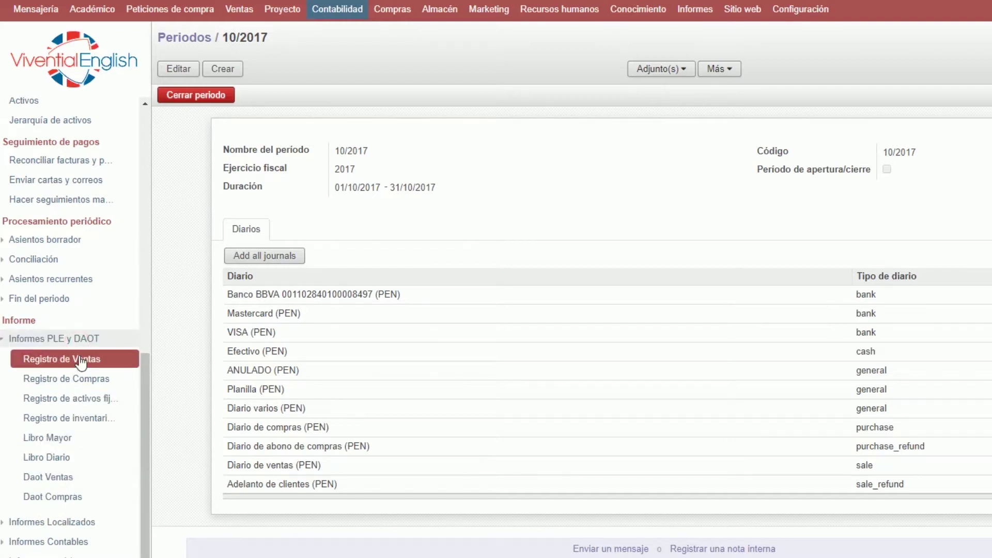
{"action": "left_click", "coordinate": [81, 363]}
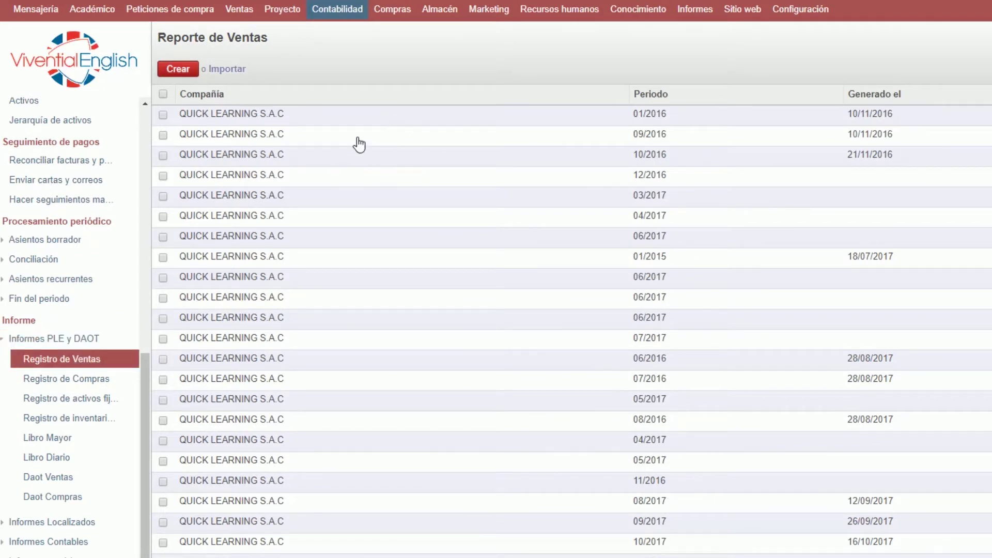
{"action": "left_click", "coordinate": [357, 116]}
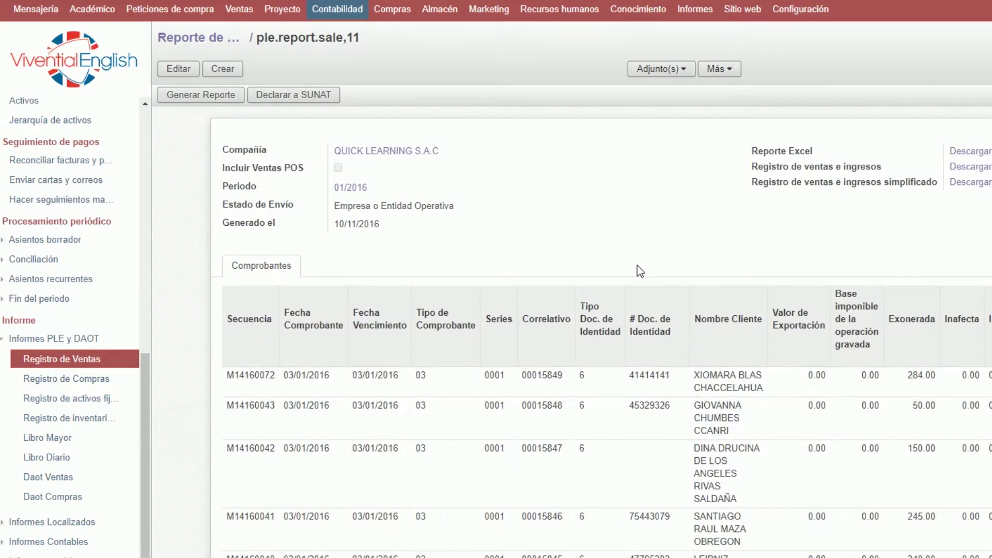
{"action": "left_click", "coordinate": [78, 338]}
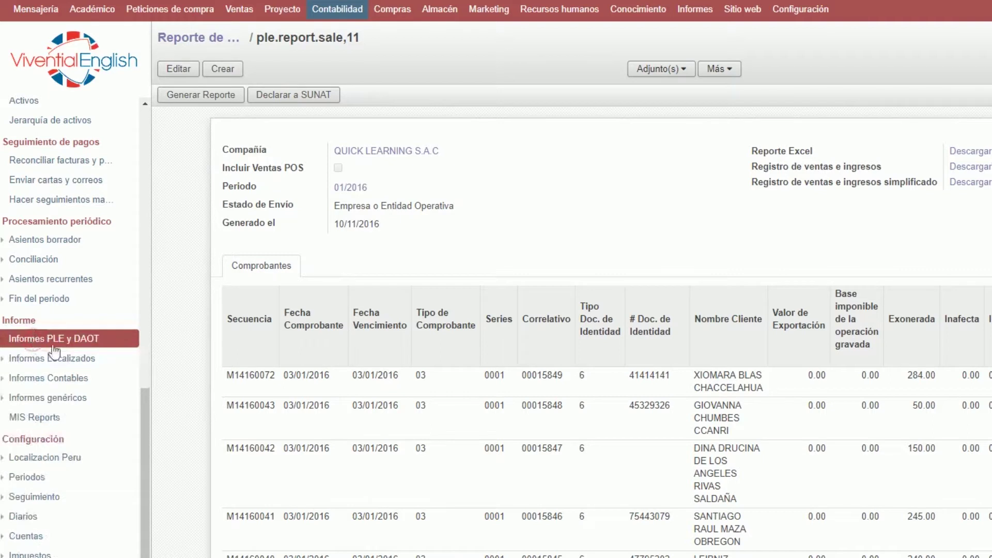
Open the second Balance de comprobación report of the localized reports and download its Excel version.
{"action": "left_click", "coordinate": [70, 360]}
{"action": "left_click", "coordinate": [79, 383]}
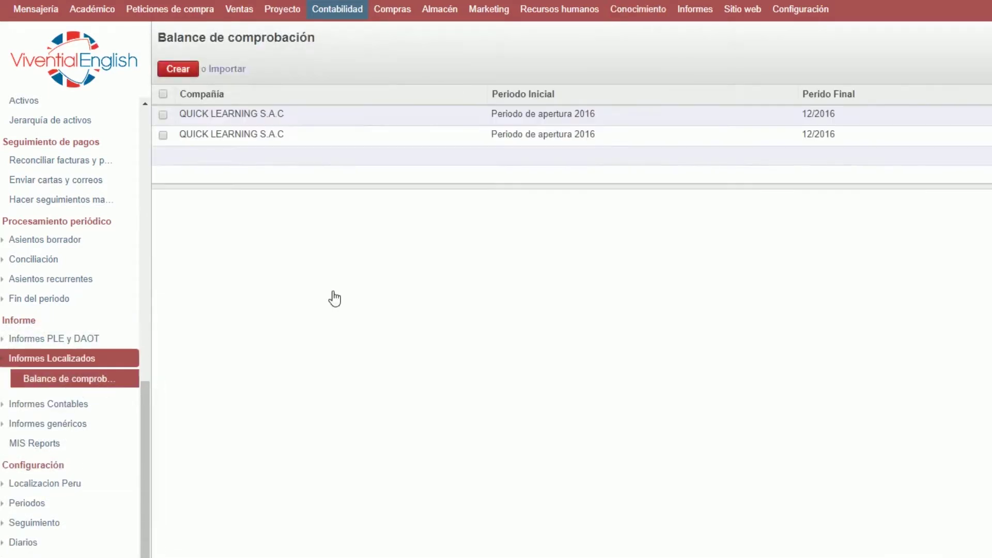
{"action": "left_click", "coordinate": [305, 139]}
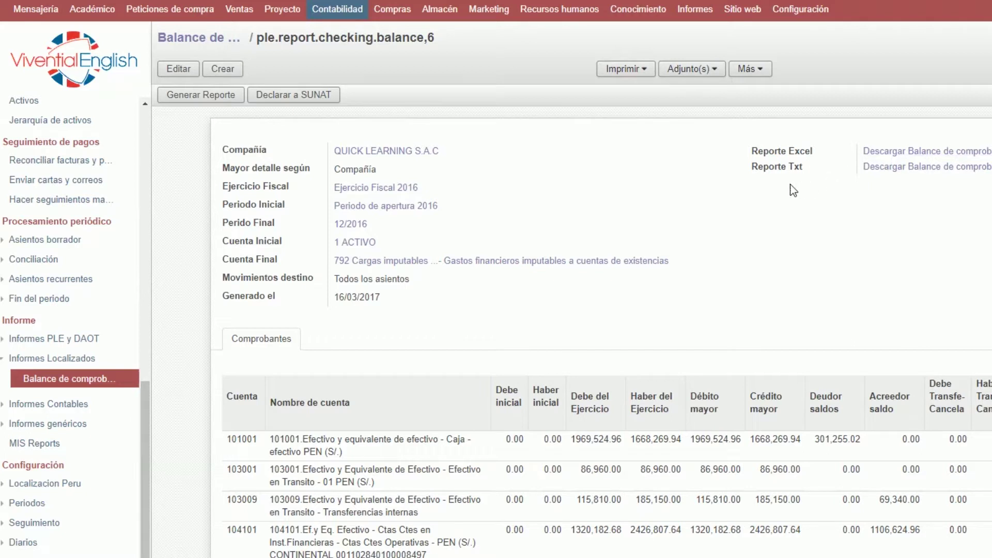
{"action": "left_click", "coordinate": [886, 155]}
{"action": "left_click", "coordinate": [878, 152]}
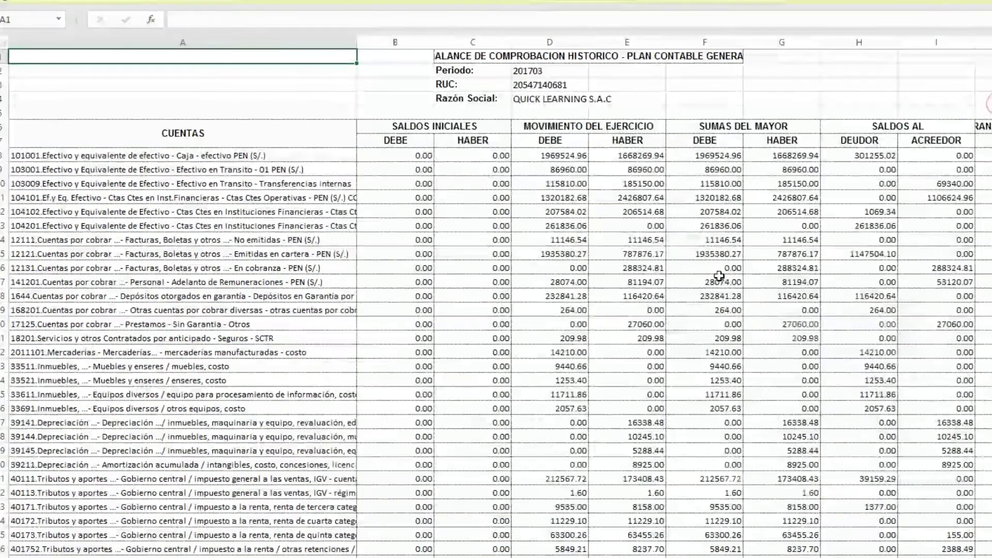
Examine the downloaded trial balance in Excel, from the Saldos Iniciales columns across to Resultados por Naturaleza.
{"action": "left_click", "coordinate": [719, 276]}
{"action": "scroll", "coordinate": [675, 378], "scroll_direction": "right", "scroll_amount": 5}
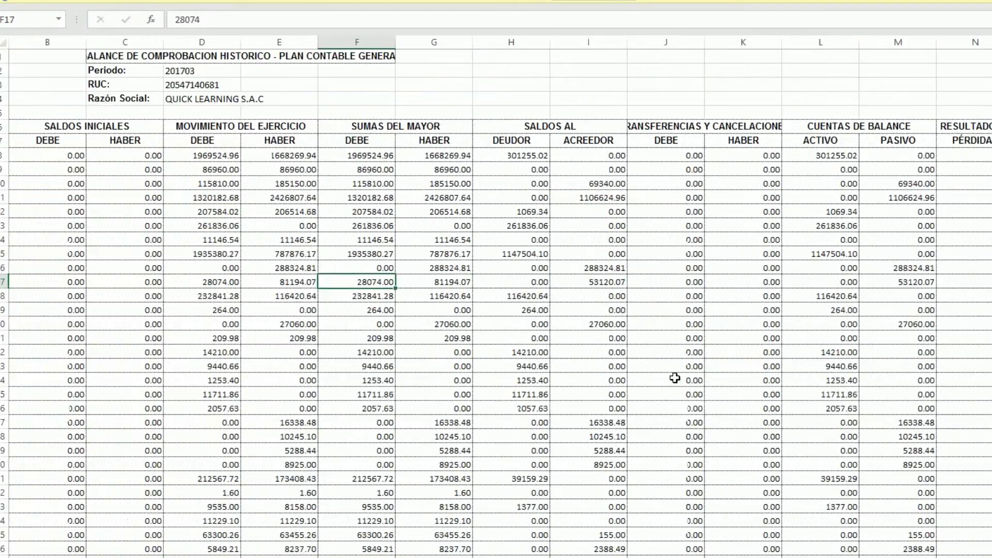
{"action": "scroll", "coordinate": [675, 378], "scroll_direction": "left", "scroll_amount": 5}
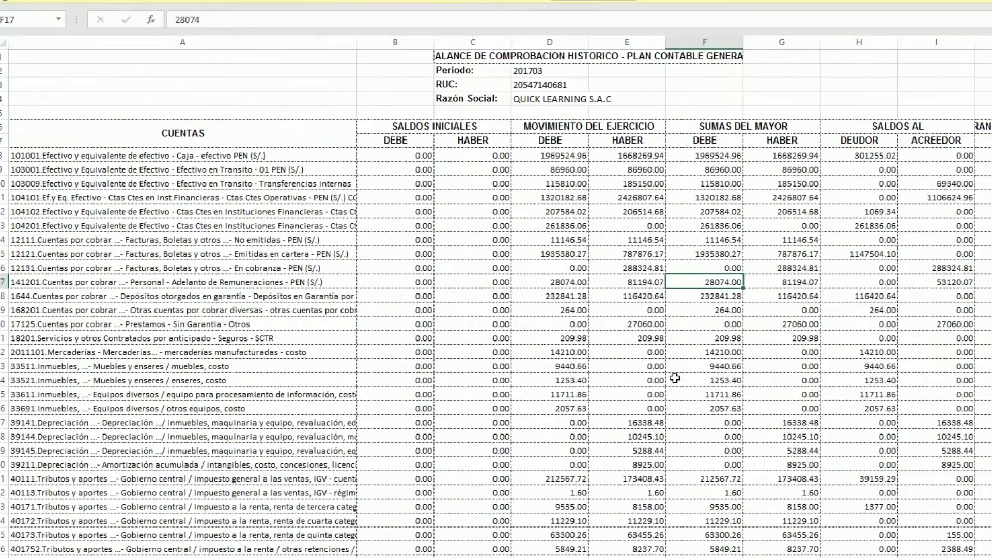
{"action": "scroll", "coordinate": [675, 378], "scroll_direction": "right", "scroll_amount": 4}
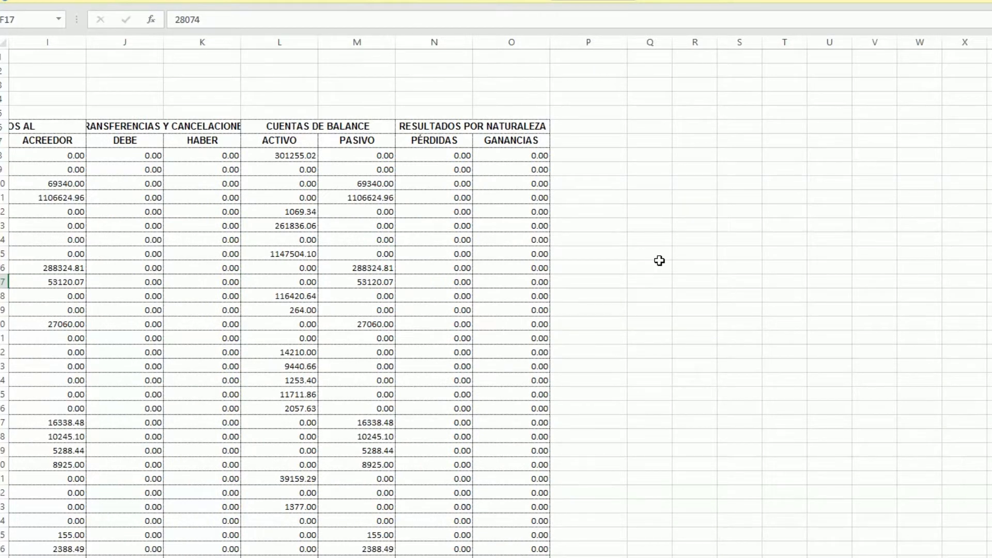
{"action": "scroll", "coordinate": [660, 261], "scroll_direction": "left", "scroll_amount": 4}
{"action": "left_click", "coordinate": [341, 207]}
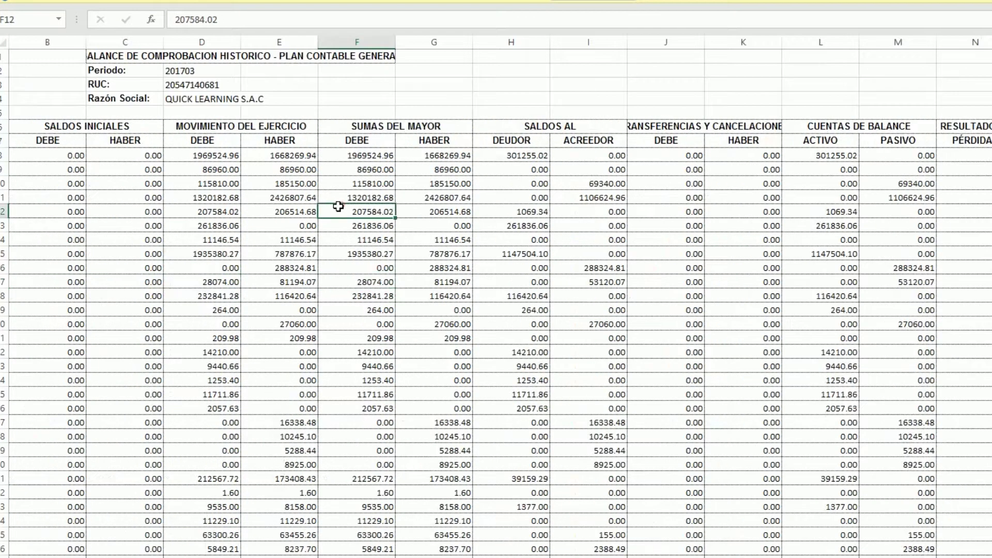
{"action": "scroll", "coordinate": [289, 228], "scroll_direction": "left", "scroll_amount": 2}
{"action": "scroll", "coordinate": [290, 228], "scroll_direction": "right", "scroll_amount": 2}
{"action": "left_click_drag", "start_coordinate": [55, 139], "coordinate": [125, 138]}
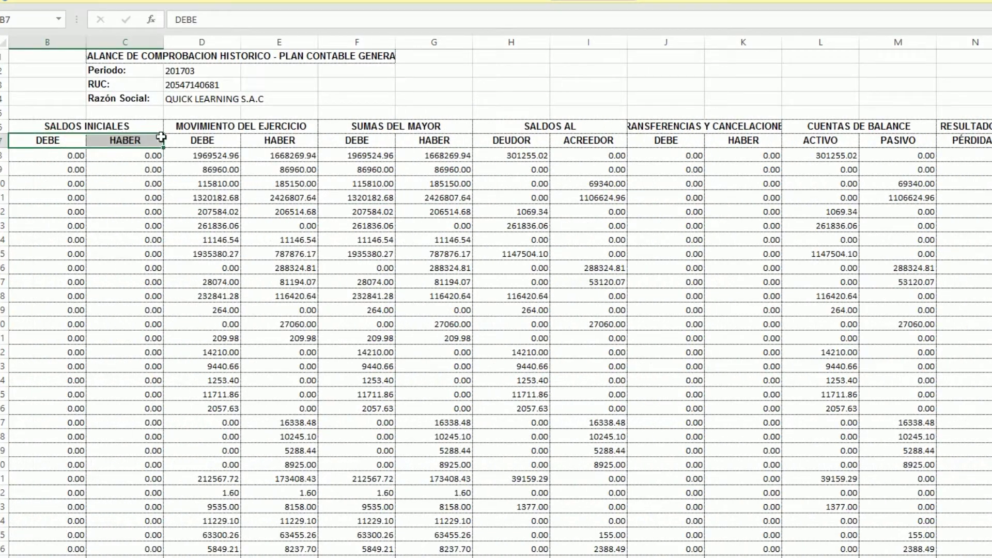
Review the trial balance's amount column headings from Saldos Iniciales onward, along with the CUENTAS column.
{"action": "left_click", "coordinate": [71, 144]}
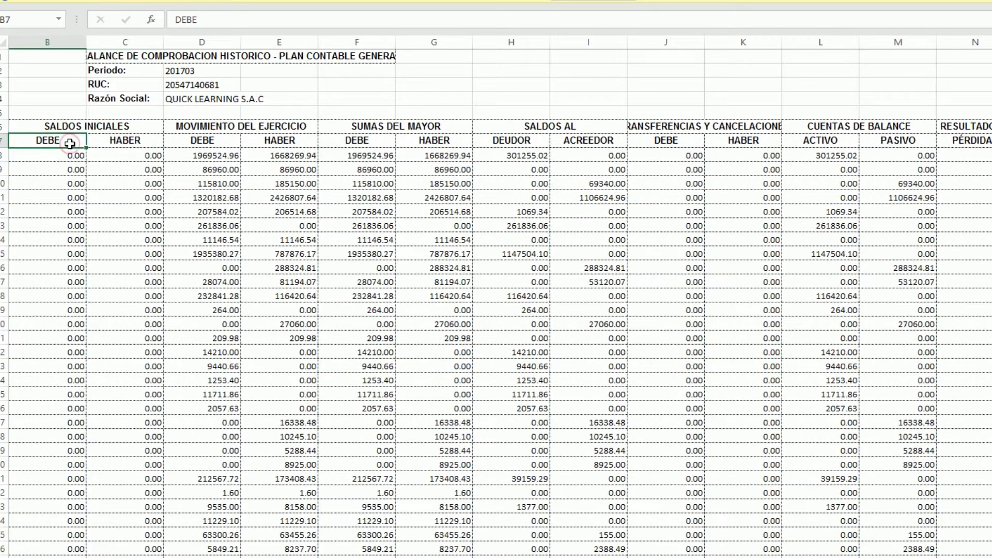
{"action": "key", "text": "ctrl+shift+Right"}
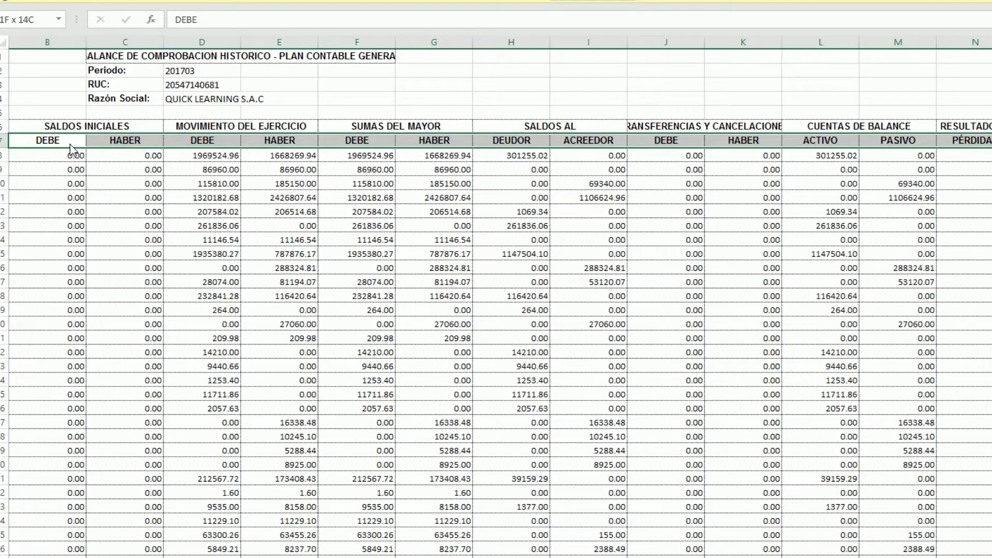
{"action": "left_click", "coordinate": [347, 166]}
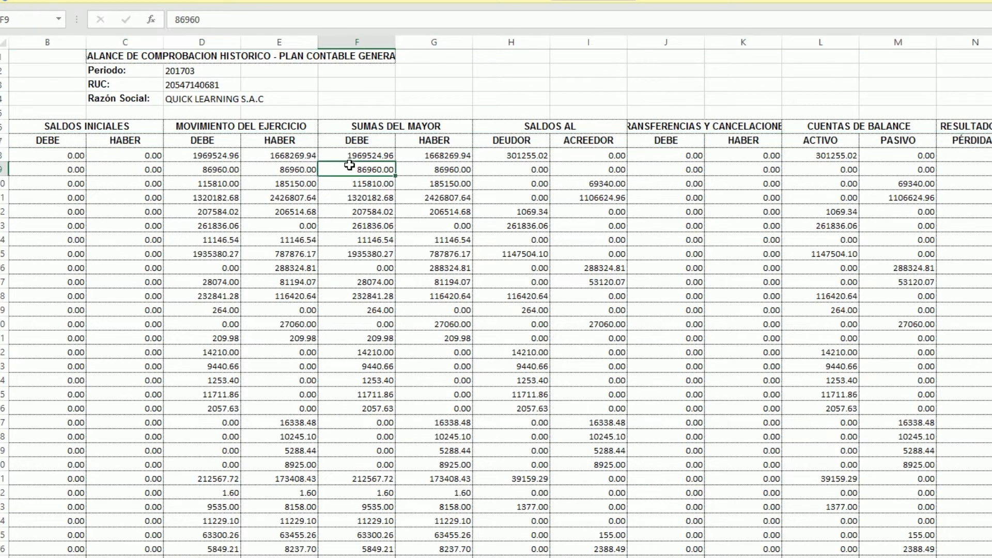
{"action": "scroll", "coordinate": [356, 254], "scroll_direction": "left", "scroll_amount": 2}
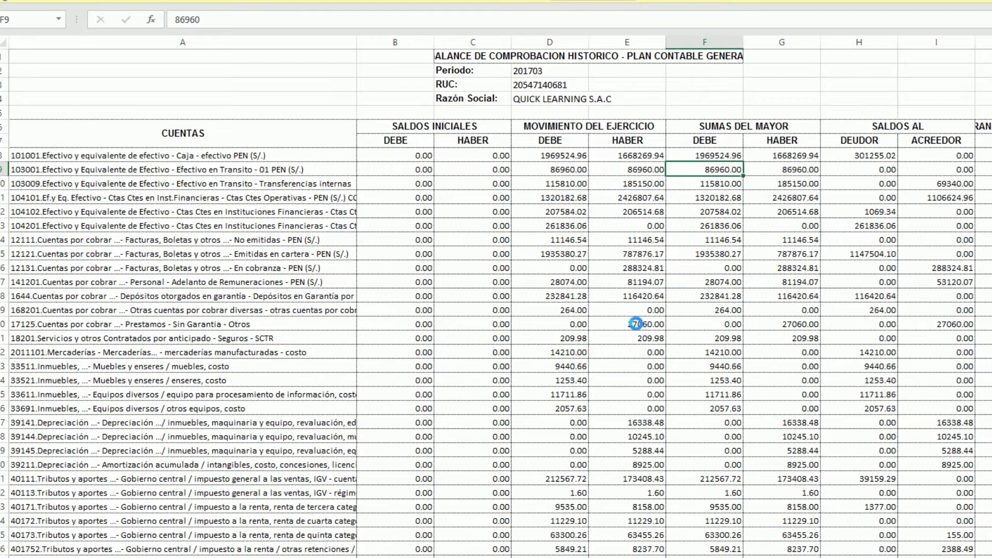
Switch back to the accounting system and open the Informe financiero wizard among the accounting reports.
{"action": "key", "text": "alt+Tab"}
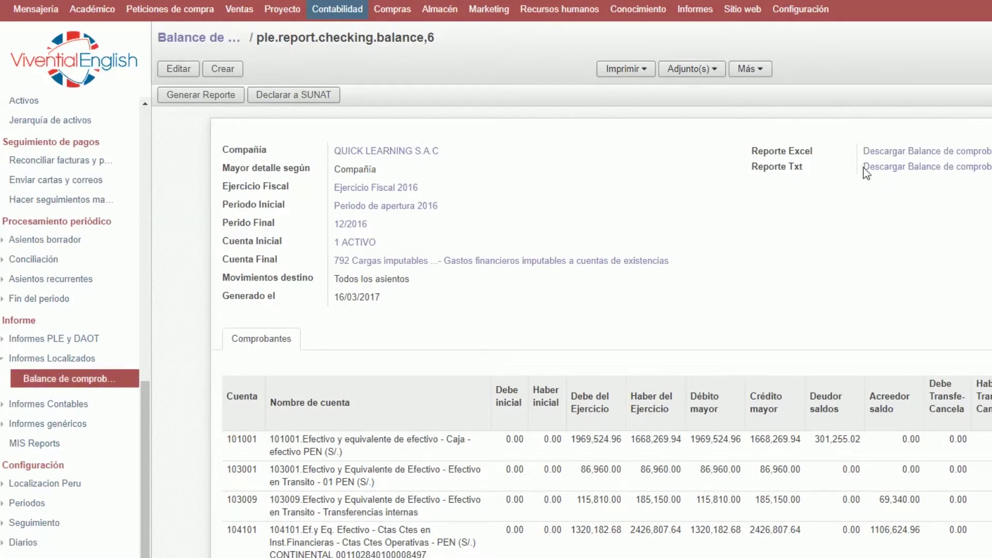
{"action": "left_click", "coordinate": [77, 358]}
{"action": "left_click", "coordinate": [77, 382]}
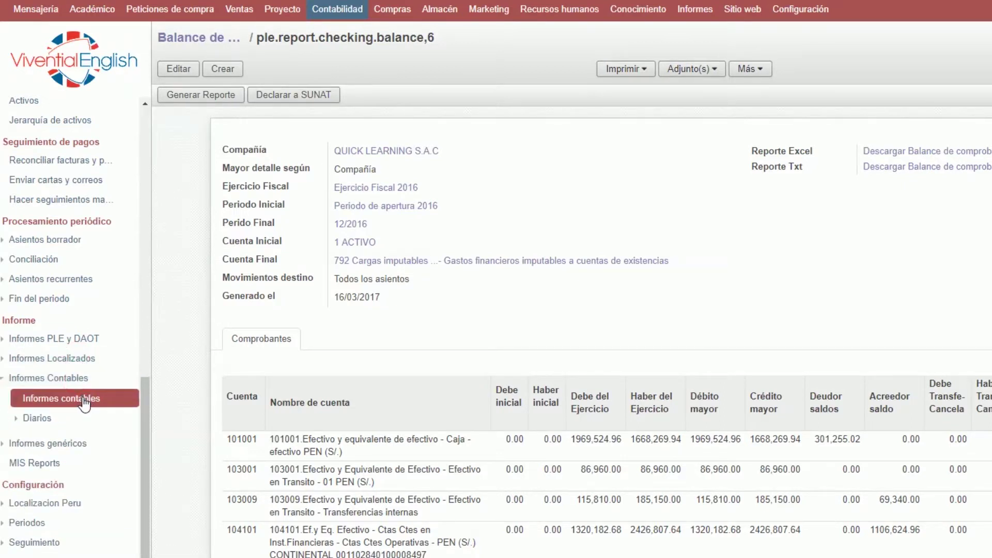
{"action": "left_click", "coordinate": [64, 398]}
{"action": "left_click", "coordinate": [84, 520]}
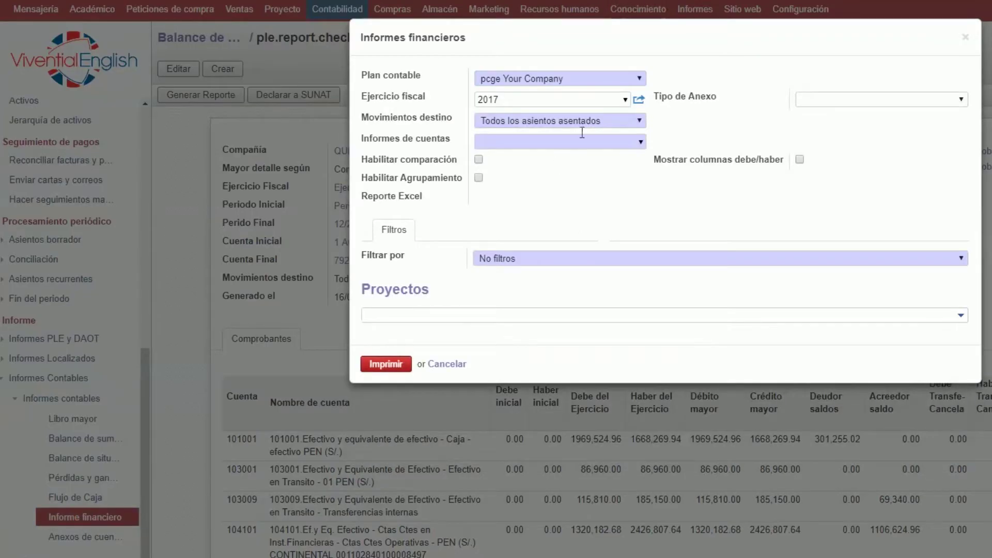
Set up the Estado de Situación Financiera report filtered by periods from Periodo de apertura 2017 to 12/2017, and cancel without printing.
{"action": "left_click", "coordinate": [642, 141]}
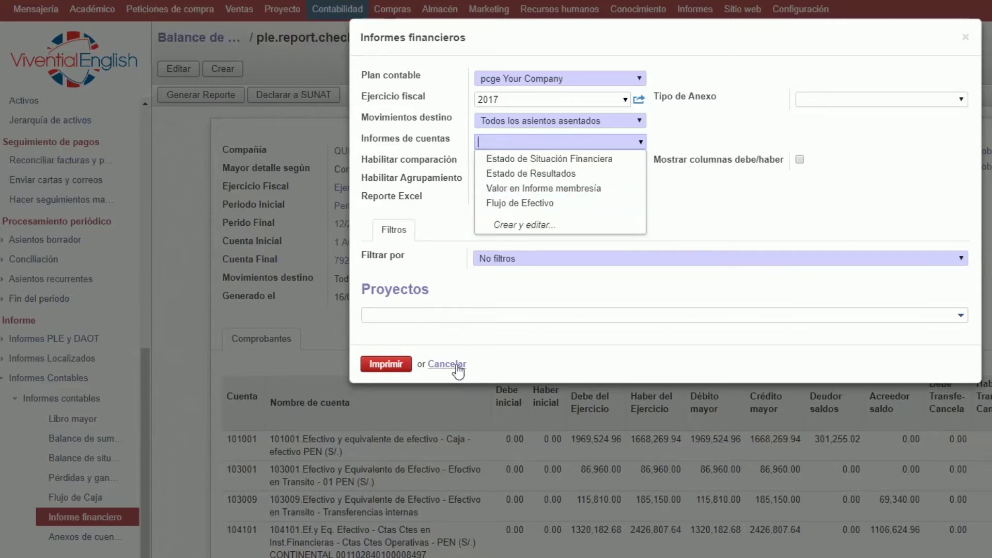
{"action": "left_click", "coordinate": [553, 160]}
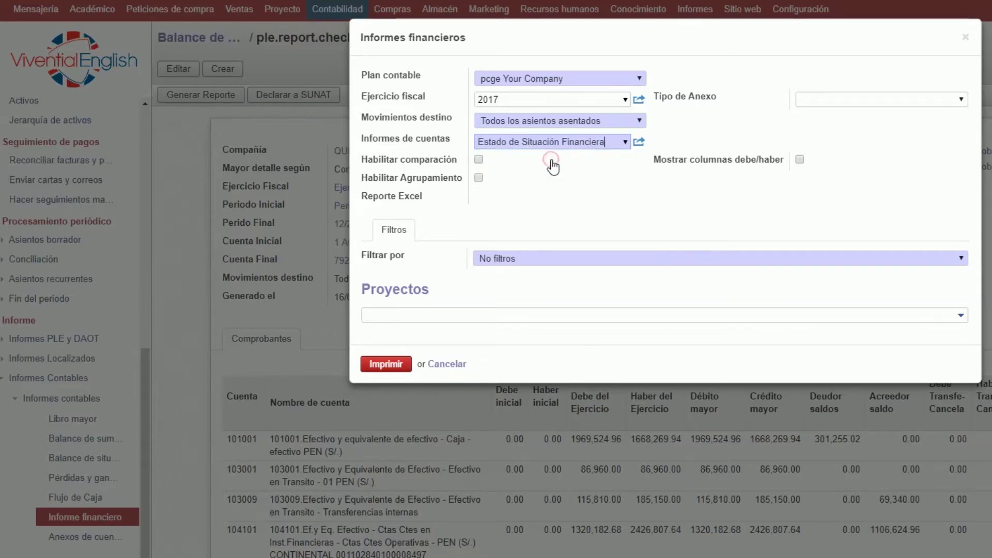
{"action": "left_click", "coordinate": [529, 257]}
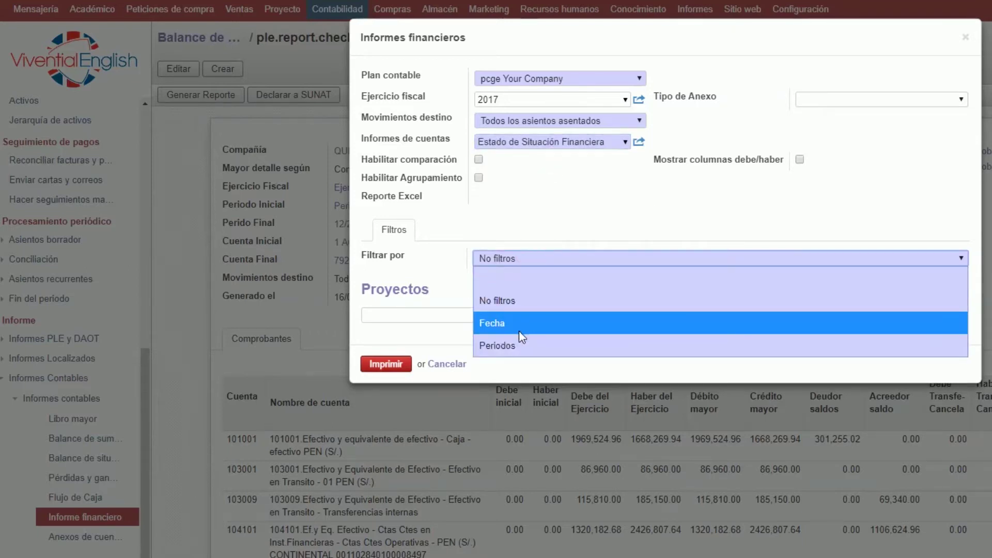
{"action": "left_click", "coordinate": [521, 346]}
{"action": "key", "text": "Tab"}
{"action": "type", "text": "ape"}
{"action": "key", "text": "Return"}
{"action": "key", "text": "Tab"}
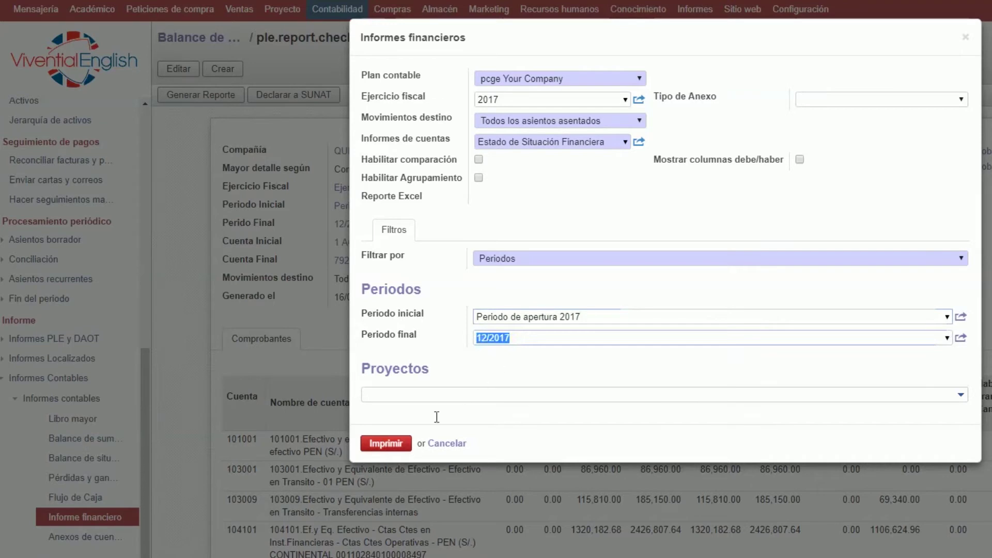
{"action": "left_click", "coordinate": [448, 444]}
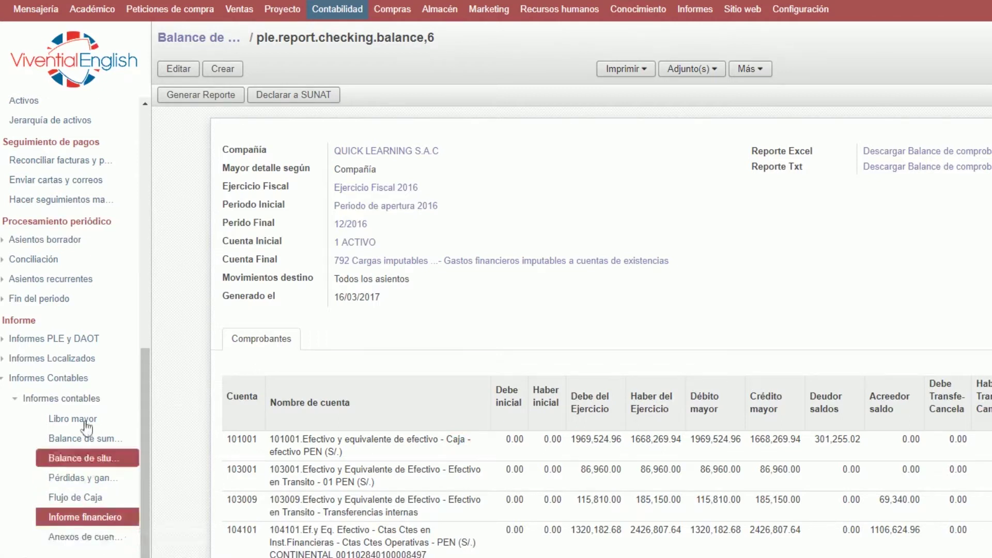
Open Análisis de cuenta under Asientos contables, view the entries grouped by period, and remove the grouping.
{"action": "left_click", "coordinate": [78, 398]}
{"action": "left_click", "coordinate": [71, 380]}
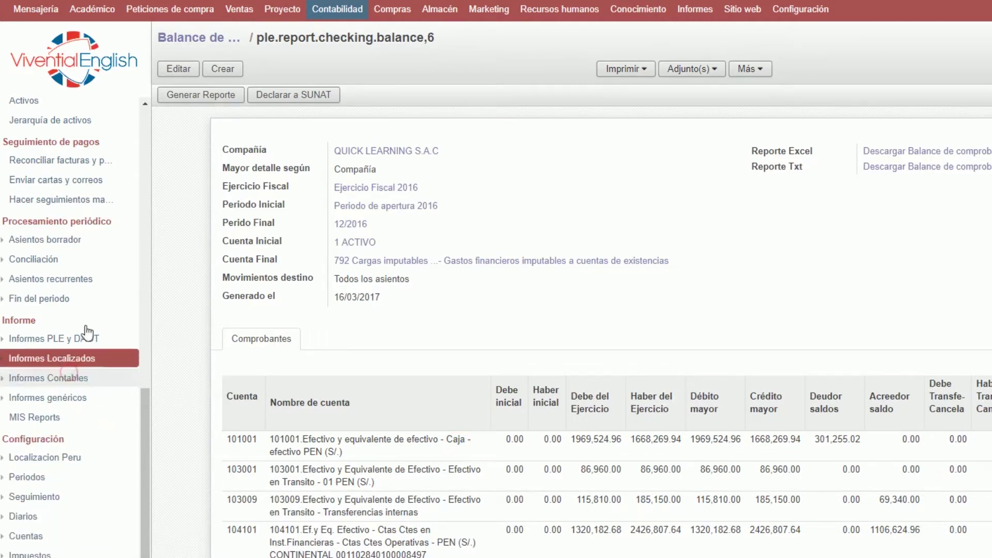
{"action": "scroll", "coordinate": [85, 328], "scroll_direction": "up", "scroll_amount": 3}
{"action": "scroll", "coordinate": [88, 333], "scroll_direction": "up", "scroll_amount": 5}
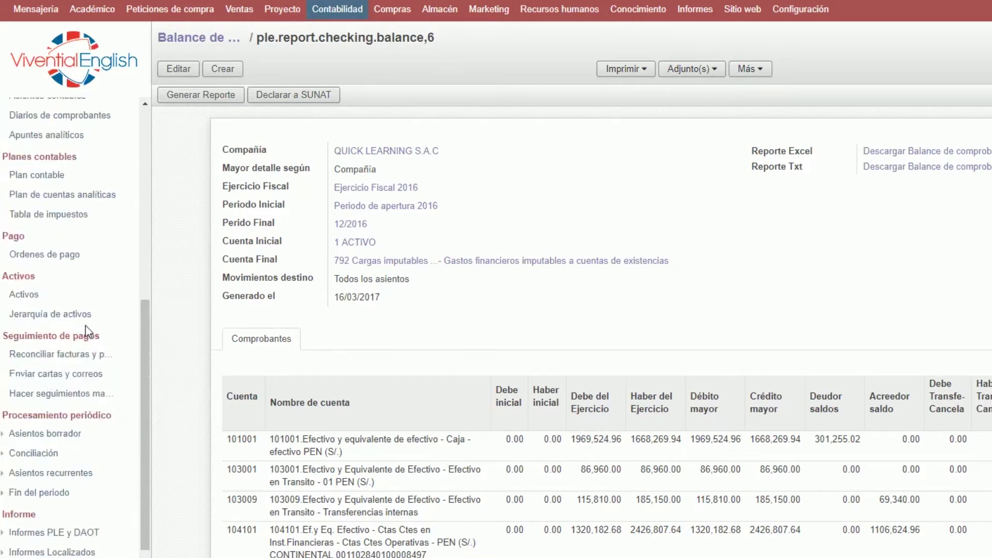
{"action": "left_click", "coordinate": [78, 273]}
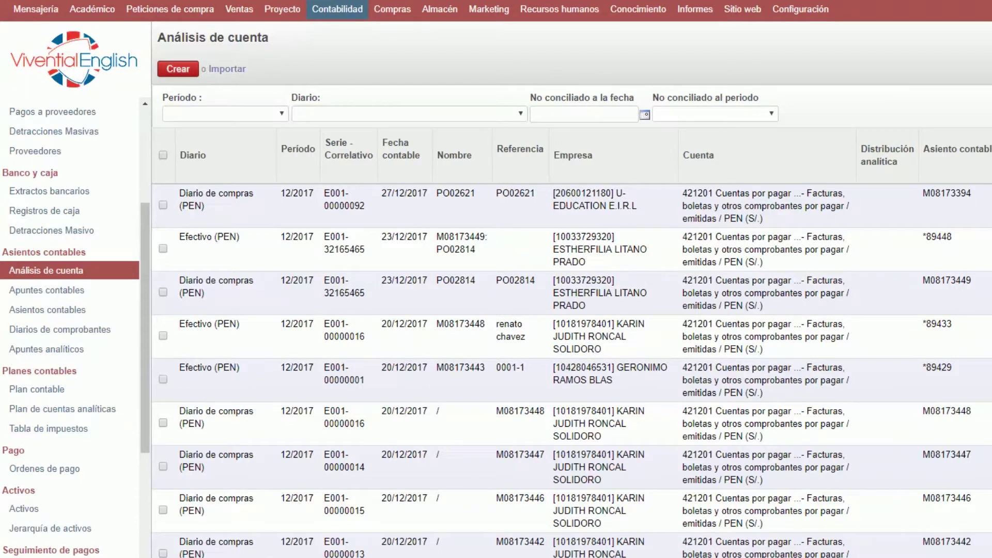
{"action": "left_click", "coordinate": [402, 139]}
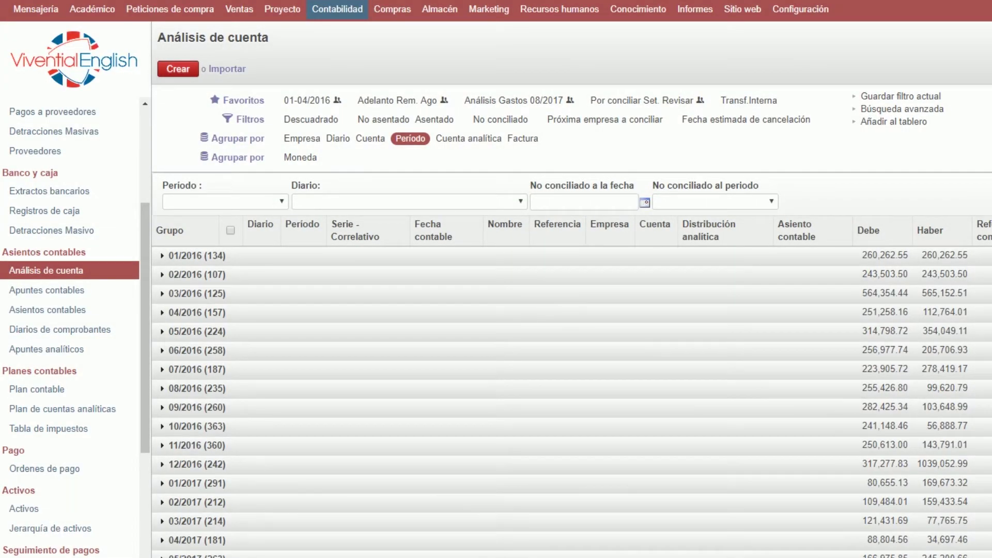
{"action": "left_click", "coordinate": [411, 139]}
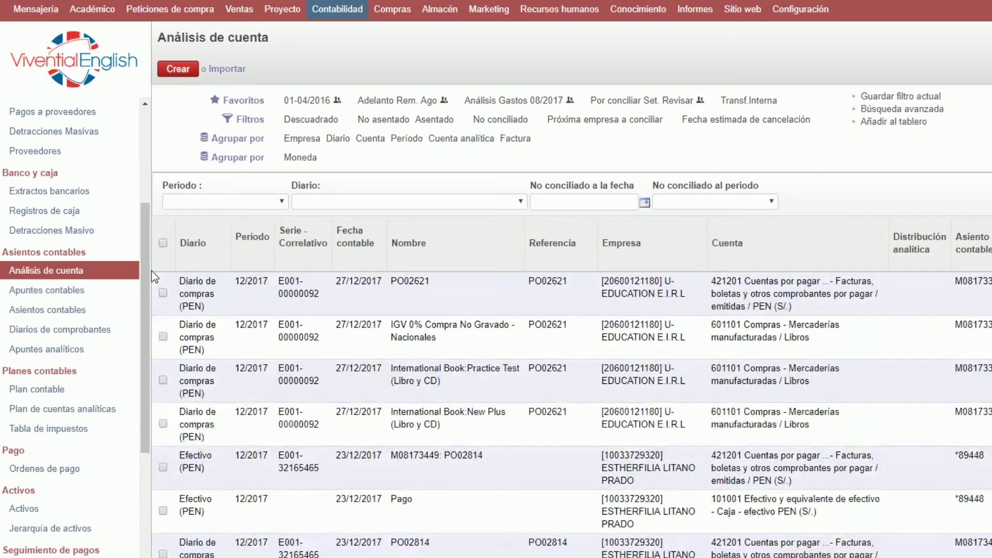
Set up an Excel export of all listed entries using the saved field list Analisis de cuenta.
{"action": "left_click", "coordinate": [163, 243]}
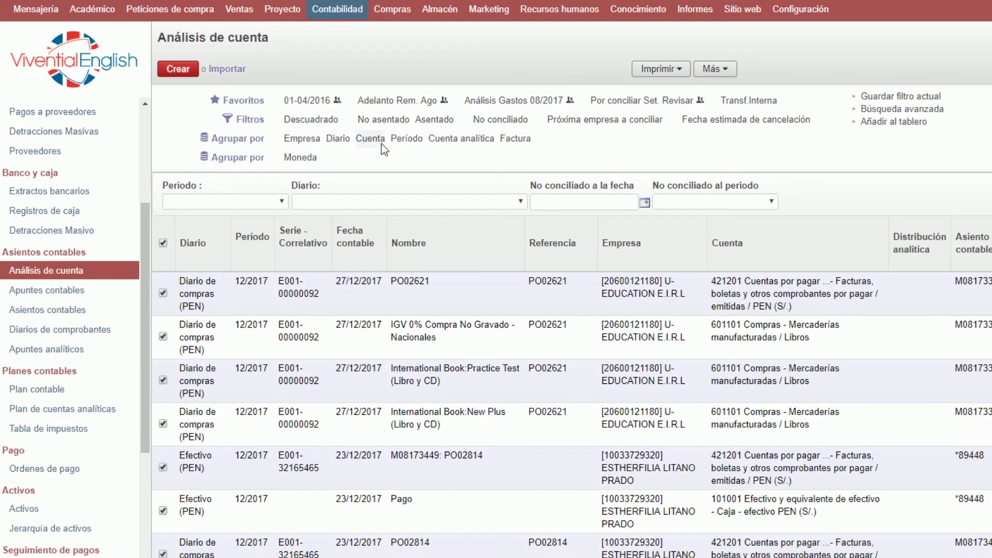
{"action": "left_click", "coordinate": [716, 69]}
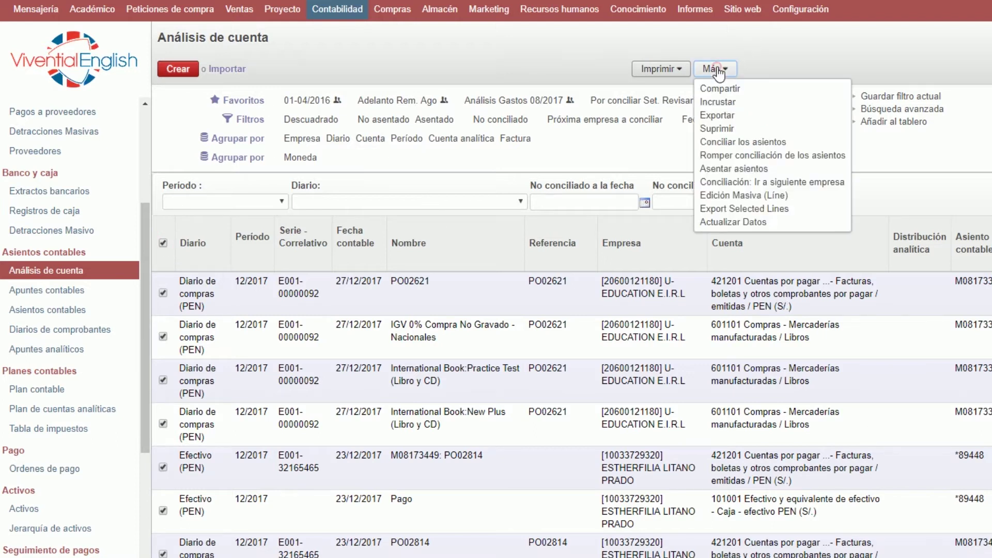
{"action": "left_click", "coordinate": [724, 116]}
{"action": "left_click", "coordinate": [752, 134]}
{"action": "left_click", "coordinate": [751, 171]}
{"action": "left_click", "coordinate": [852, 156]}
{"action": "left_click", "coordinate": [866, 232]}
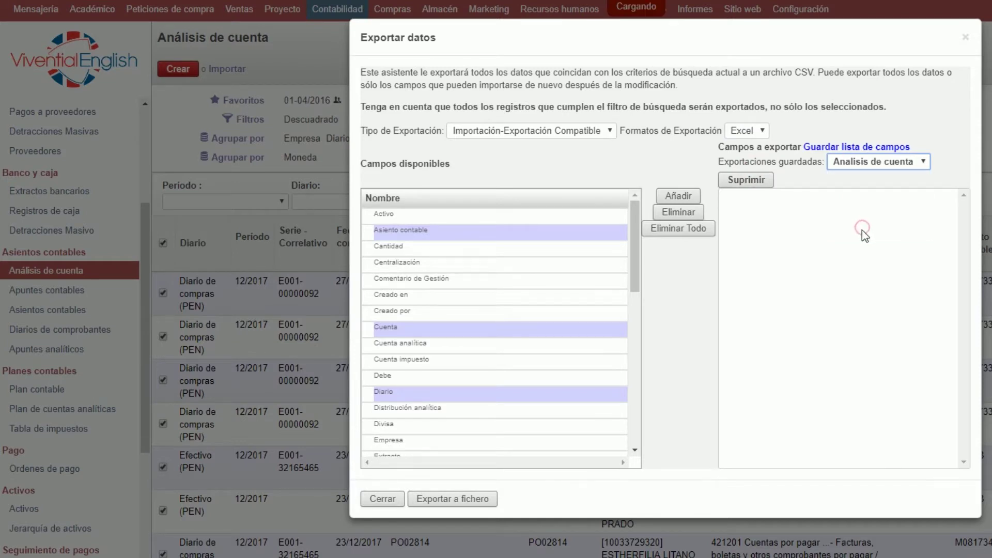
Review the fields included in the saved export list and close the export dialog without exporting.
{"action": "scroll", "coordinate": [829, 451], "scroll_direction": "down", "scroll_amount": 1}
{"action": "scroll", "coordinate": [811, 362], "scroll_direction": "up", "scroll_amount": 1}
{"action": "scroll", "coordinate": [805, 347], "scroll_direction": "down", "scroll_amount": 1}
{"action": "scroll", "coordinate": [806, 348], "scroll_direction": "down", "scroll_amount": 1}
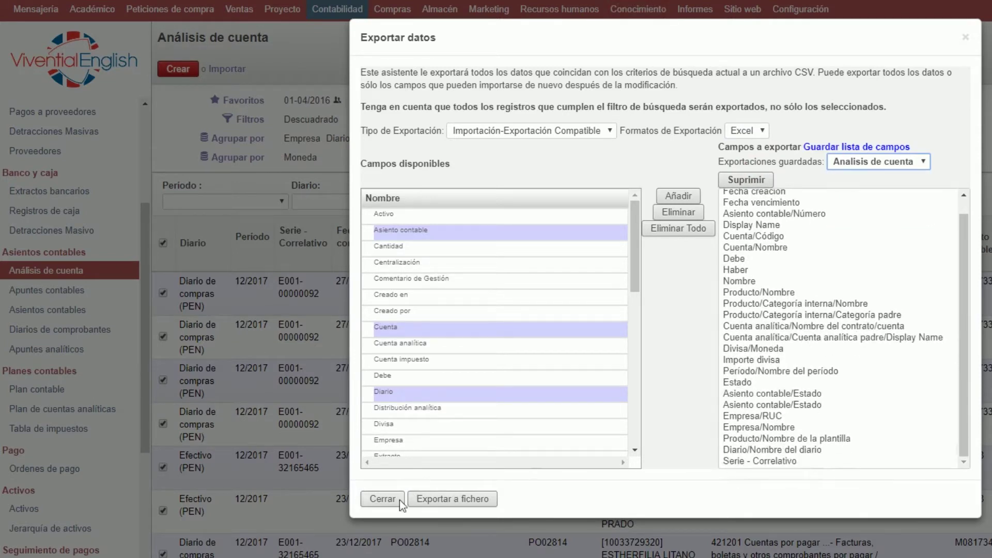
{"action": "left_click", "coordinate": [964, 38]}
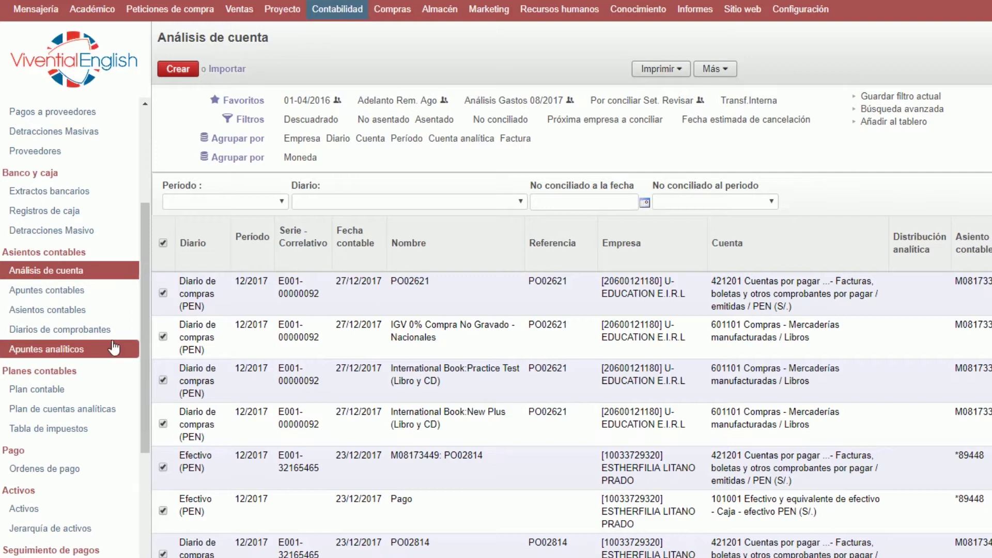
Open the Facturas de cliente list to view the customer invoices by period.
{"action": "scroll", "coordinate": [111, 341], "scroll_direction": "up", "scroll_amount": 4}
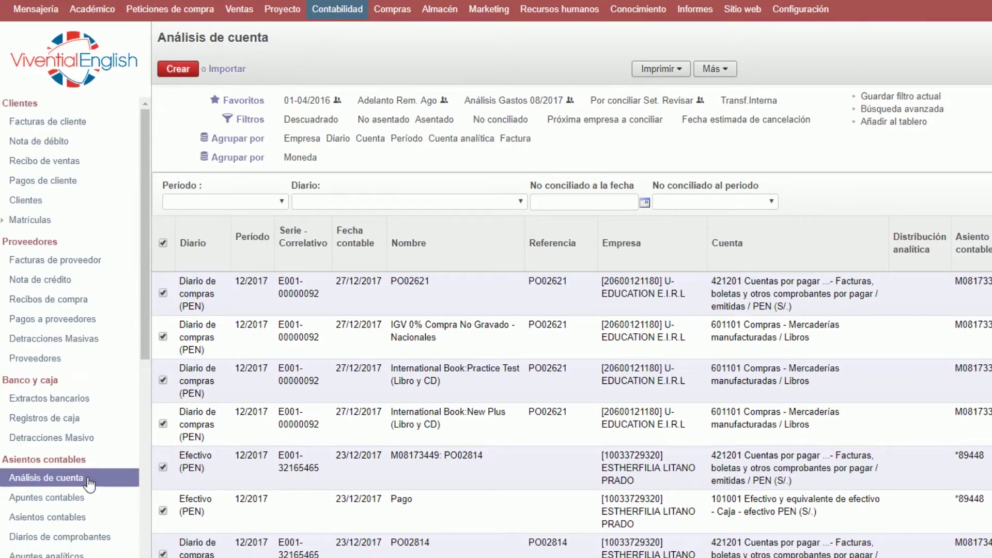
{"action": "left_click", "coordinate": [53, 124]}
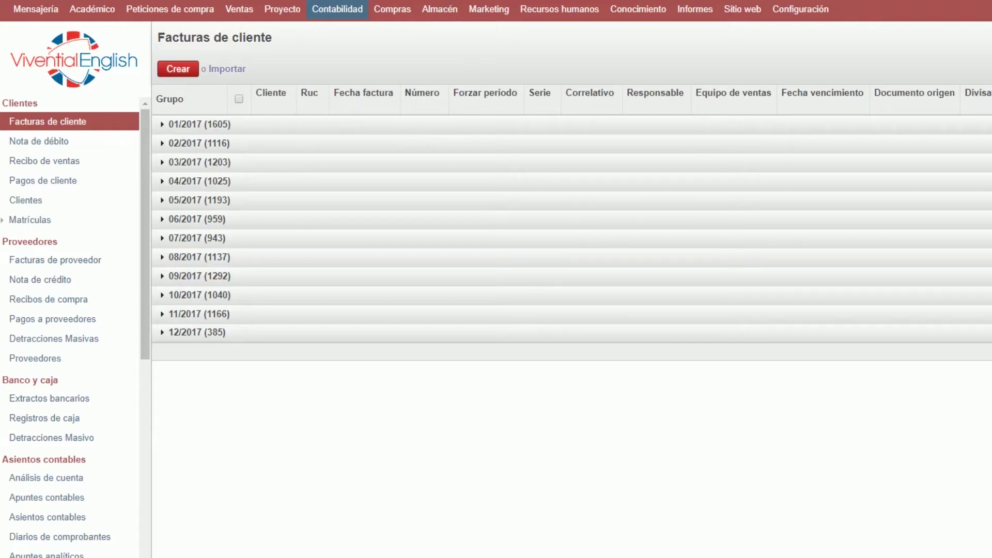
Switch to the Google video call, mute and unmute the microphone, and return to the accounting system.
{"action": "key", "text": "alt+Tab"}
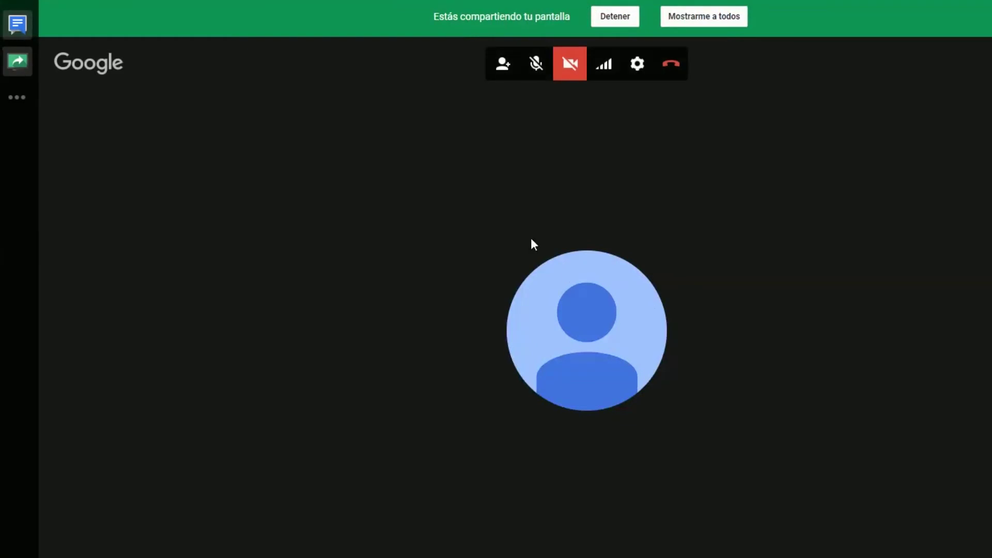
{"action": "left_click", "coordinate": [536, 66]}
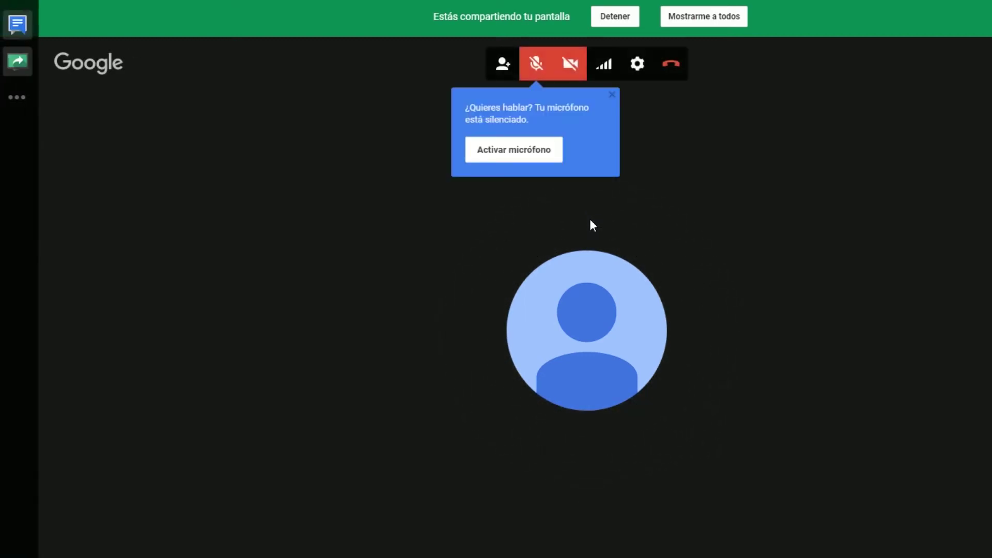
{"action": "left_click", "coordinate": [532, 63]}
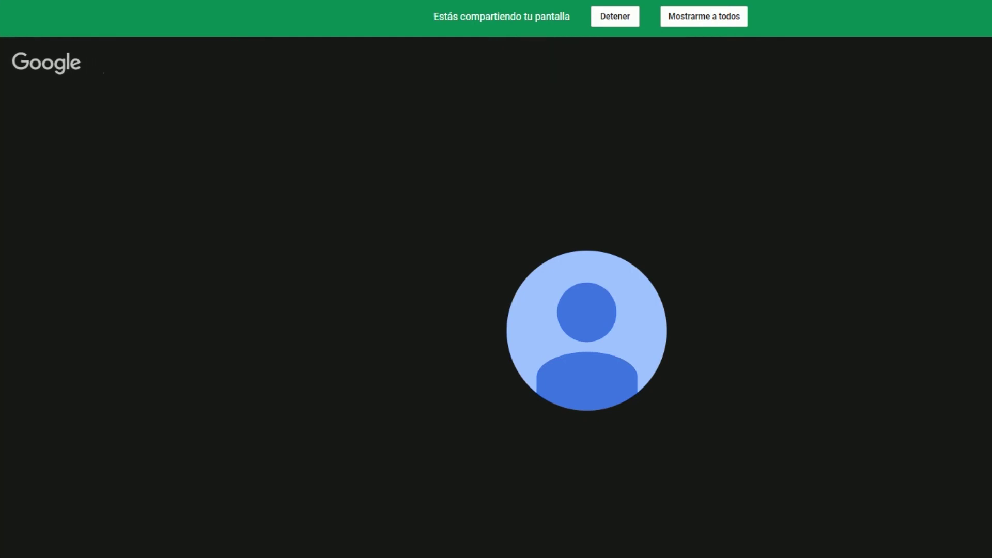
{"action": "key", "text": "alt+Tab"}
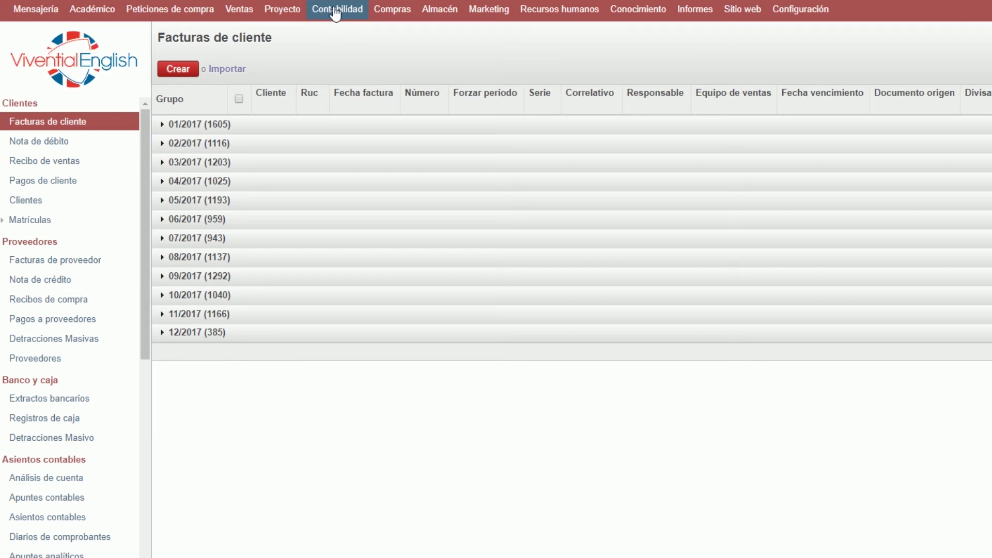
{"action": "scroll", "coordinate": [65, 382], "scroll_direction": "down", "scroll_amount": 1}
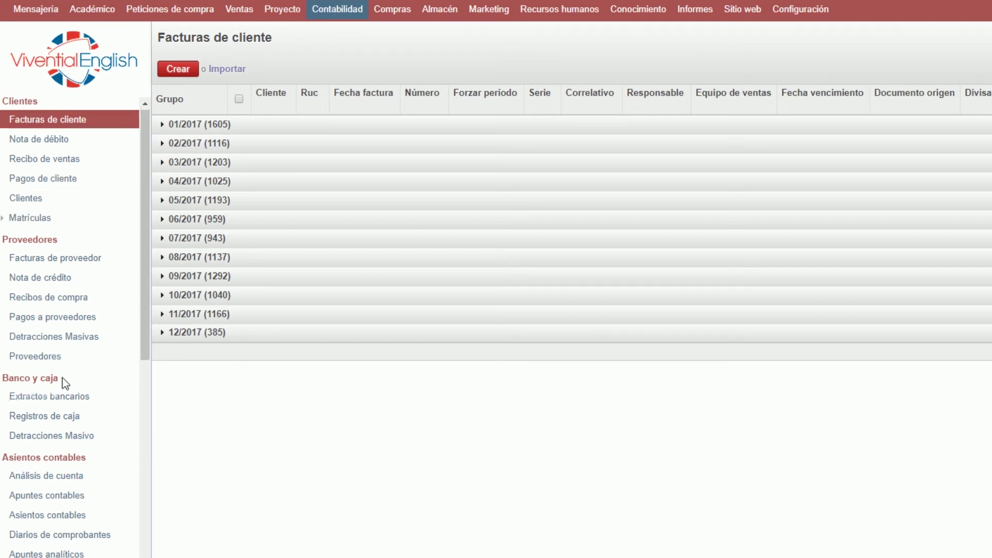
{"action": "scroll", "coordinate": [64, 382], "scroll_direction": "down", "scroll_amount": 10}
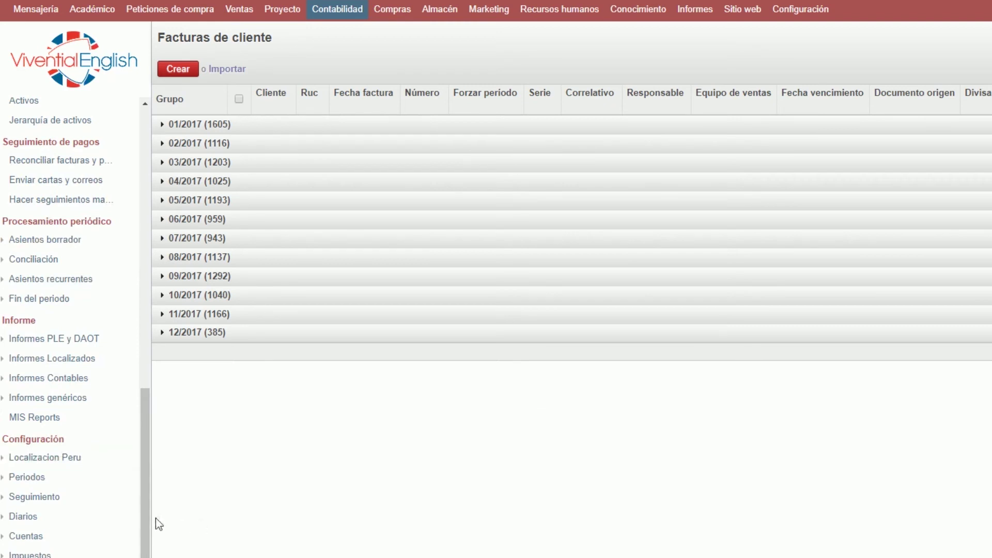
{"action": "left_click_drag", "start_coordinate": [144, 517], "coordinate": [138, 421]}
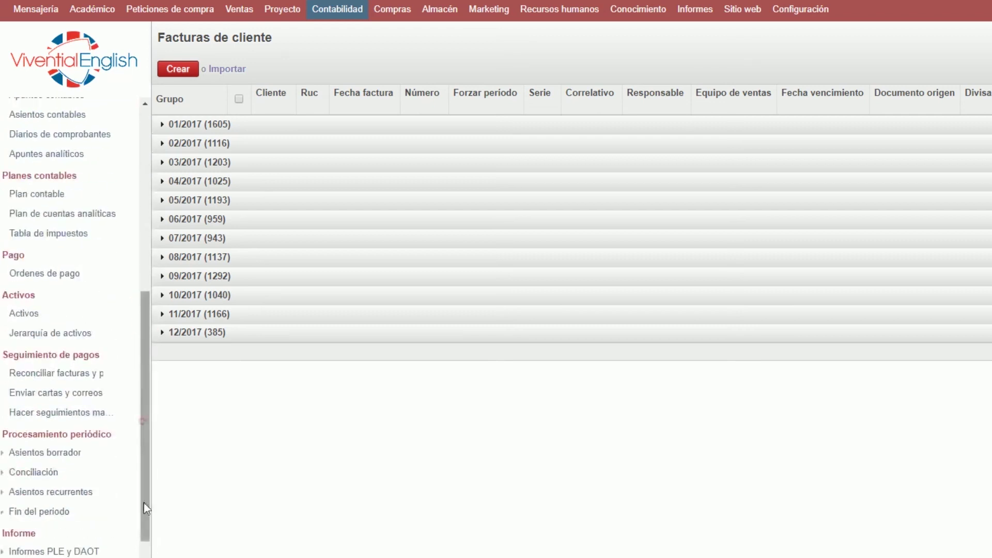
{"action": "scroll", "coordinate": [143, 509], "scroll_direction": "down", "scroll_amount": 4}
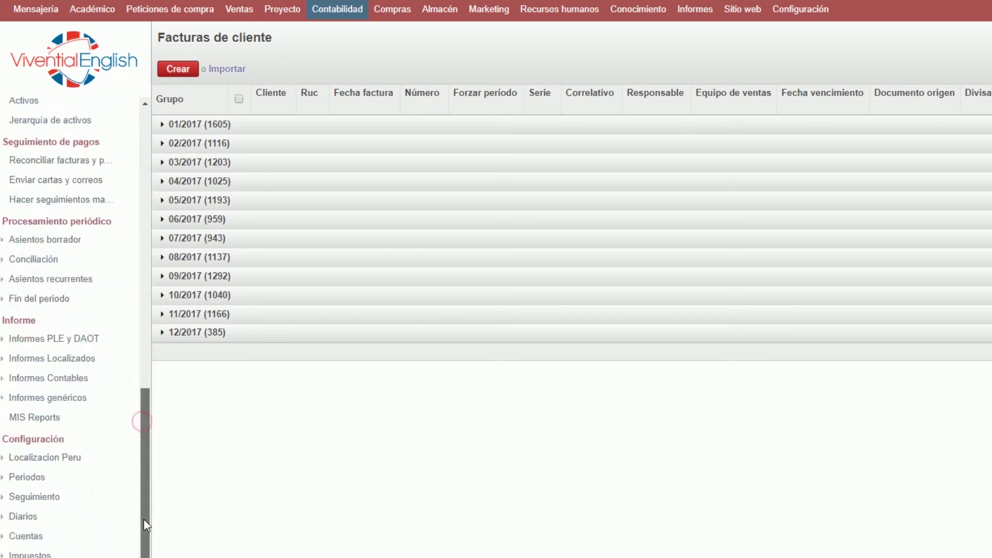
Open the Administrador user's record from the Usuarios list in the system configuration.
{"action": "left_click", "coordinate": [809, 8]}
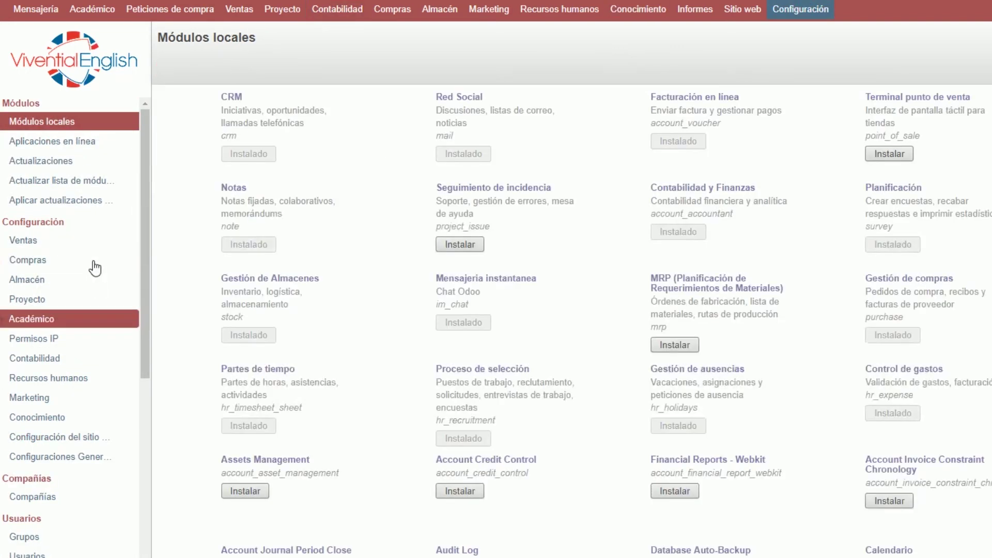
{"action": "left_click", "coordinate": [57, 555]}
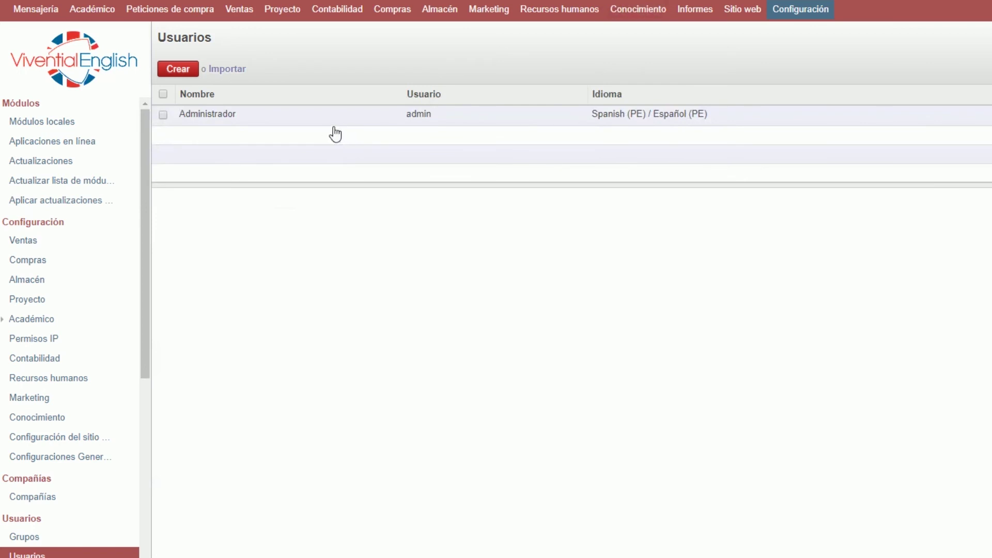
{"action": "left_click", "coordinate": [328, 126]}
{"action": "left_click", "coordinate": [321, 115]}
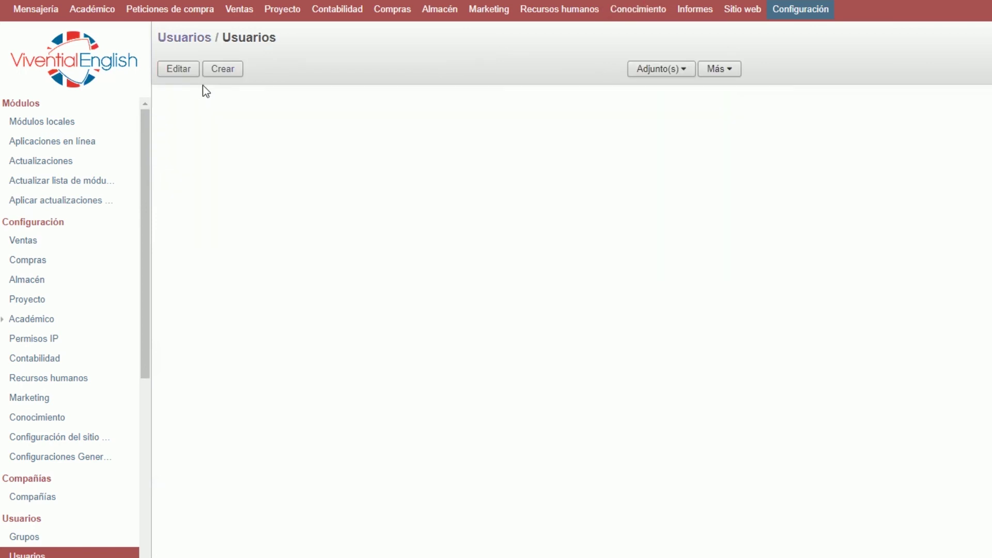
Edit the Administrador user and try the Contable role for Contabilidad y Finanzas in the access permissions.
{"action": "left_click", "coordinate": [182, 72]}
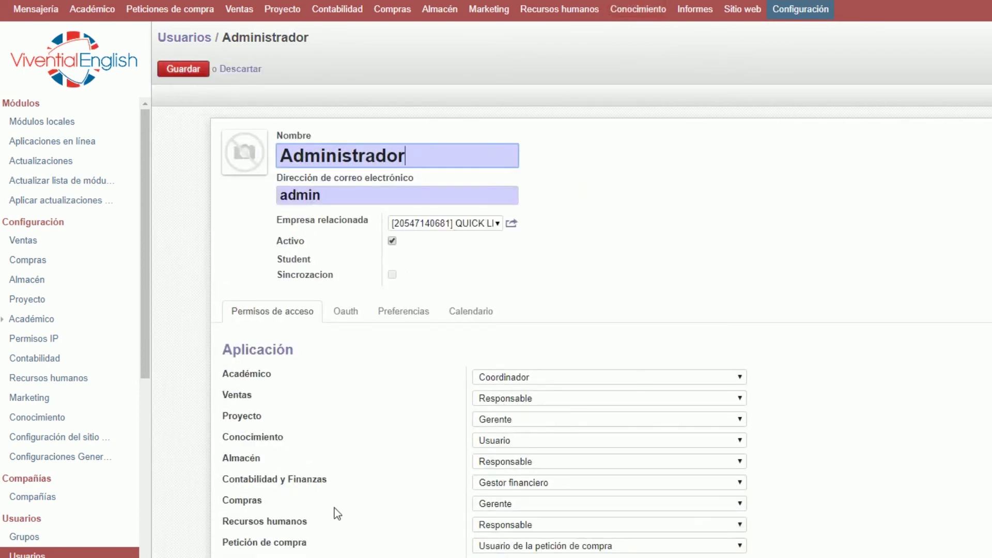
{"action": "left_click", "coordinate": [506, 483]}
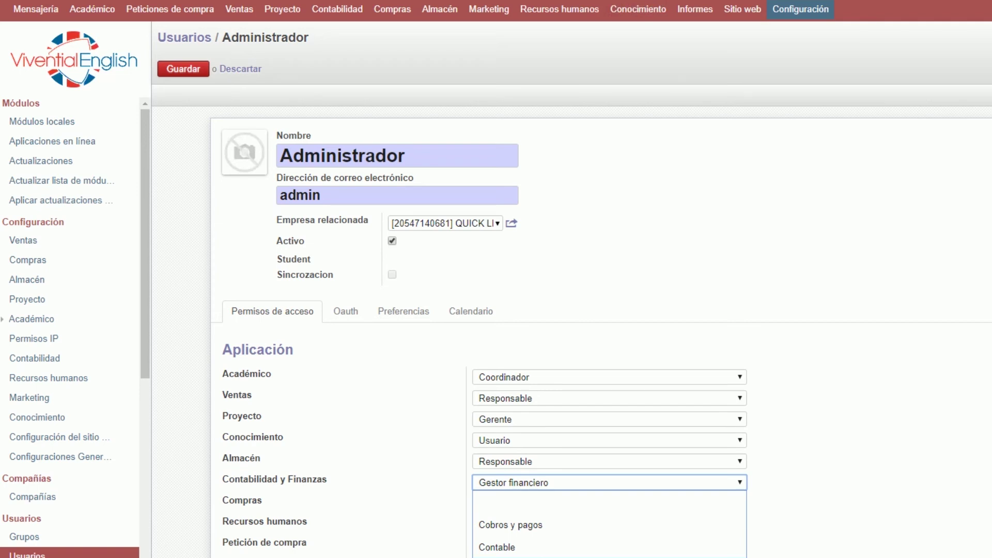
{"action": "key", "text": "Escape"}
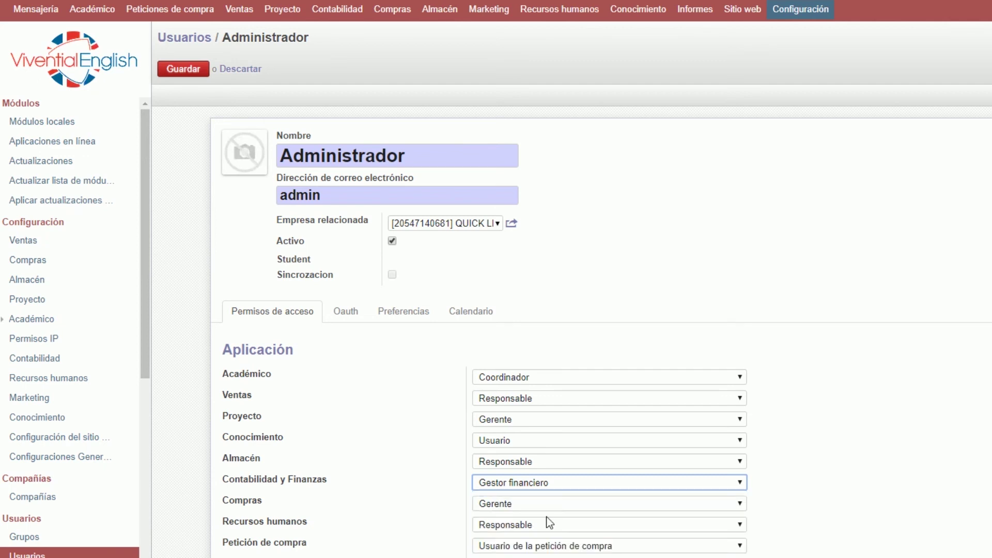
{"action": "left_click", "coordinate": [512, 484]}
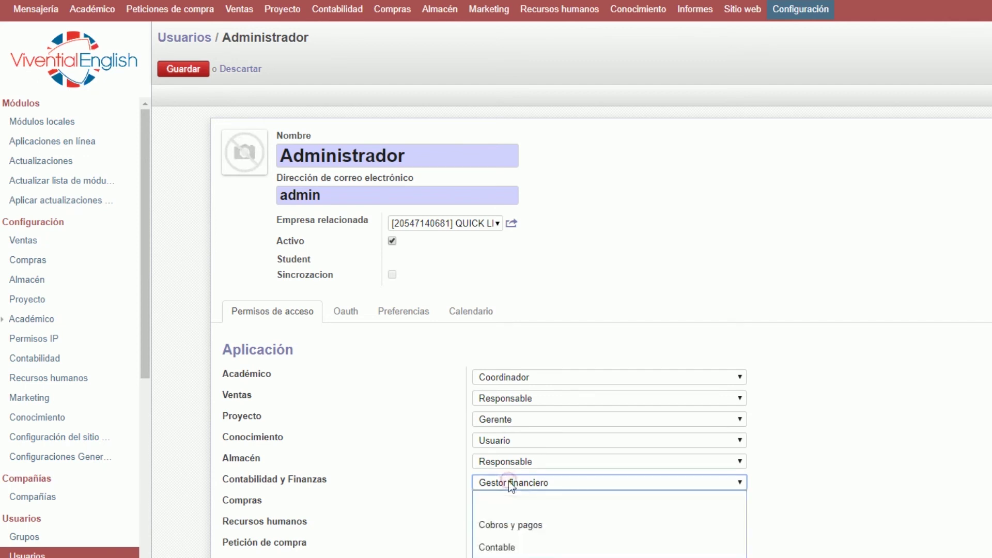
{"action": "left_click", "coordinate": [533, 549]}
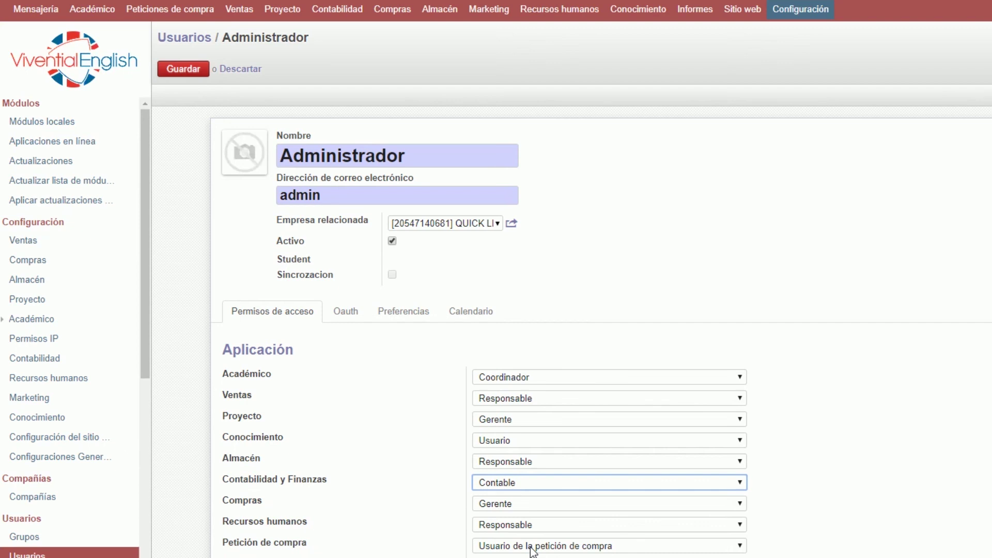
Try the Cobros y pagos role for Contabilidad y Finanzas and discard the changes to the Administrador user.
{"action": "left_click", "coordinate": [520, 482]}
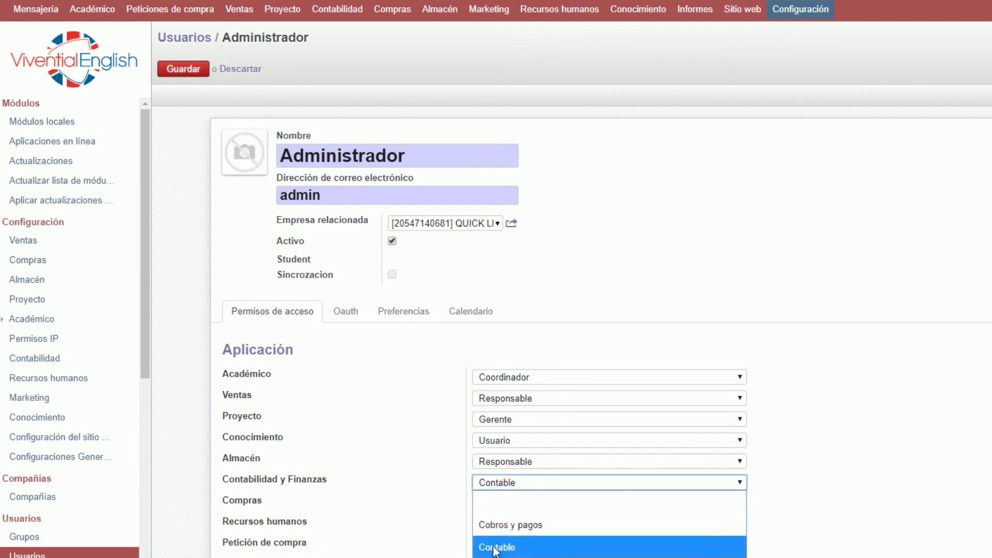
{"action": "left_click", "coordinate": [531, 525]}
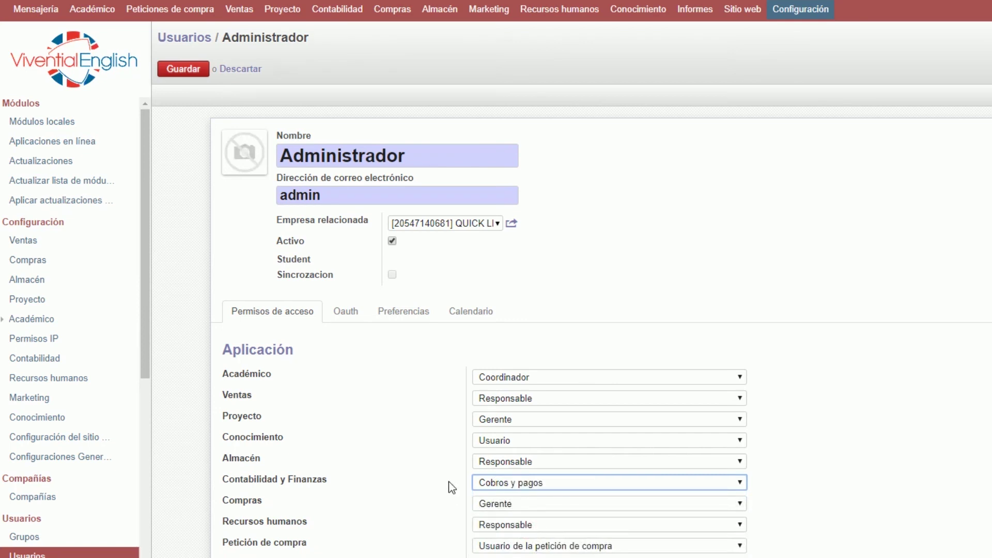
{"action": "left_click", "coordinate": [249, 70]}
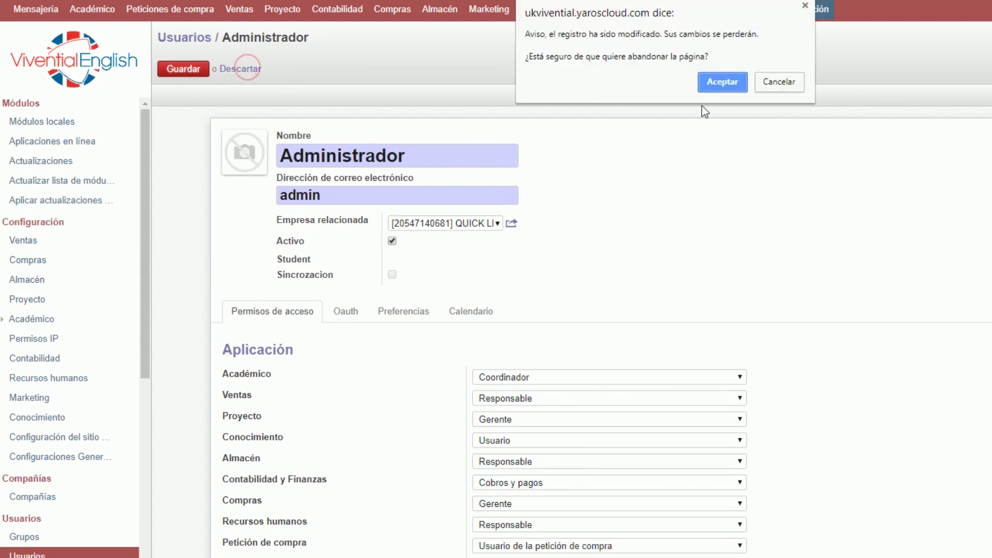
{"action": "left_click", "coordinate": [727, 85]}
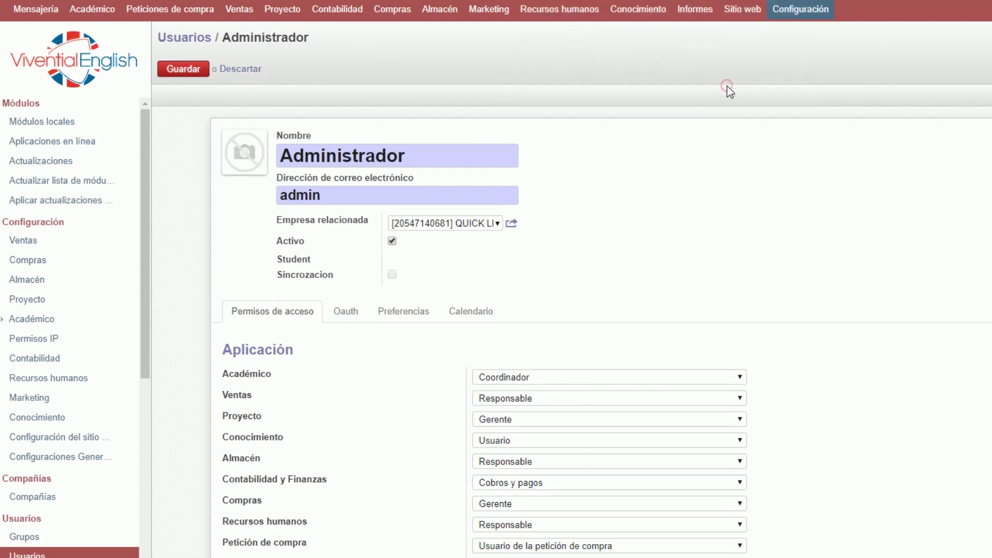
Highlight the Banco y caja options of the Contabilidad module and switch to the Google video call.
{"action": "left_click", "coordinate": [330, 9]}
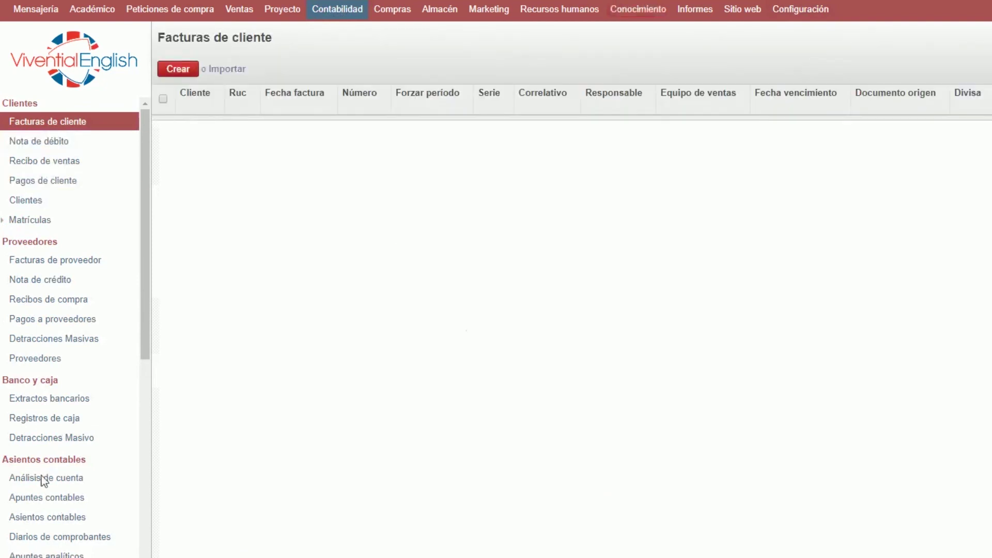
{"action": "left_click", "coordinate": [45, 478]}
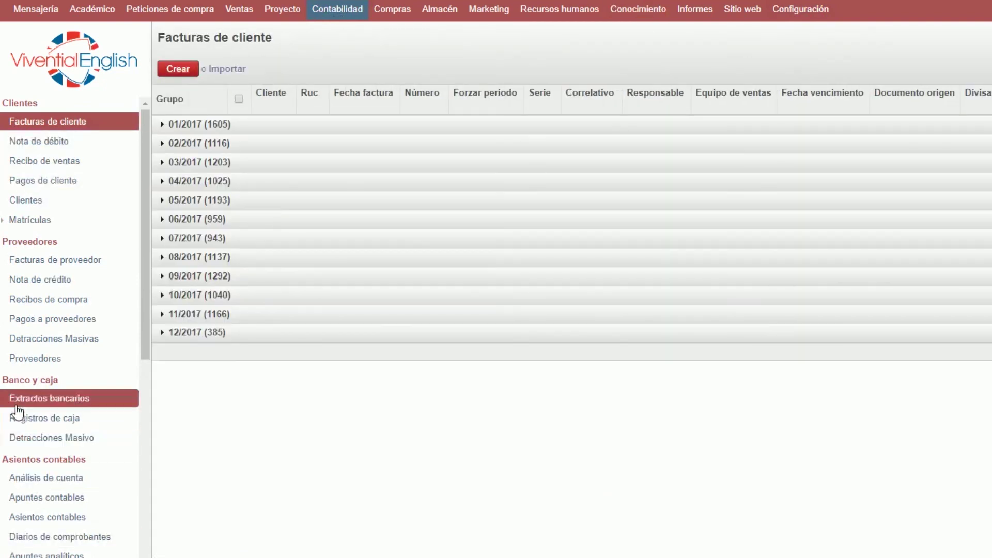
{"action": "left_click_drag", "start_coordinate": [5, 381], "coordinate": [96, 429]}
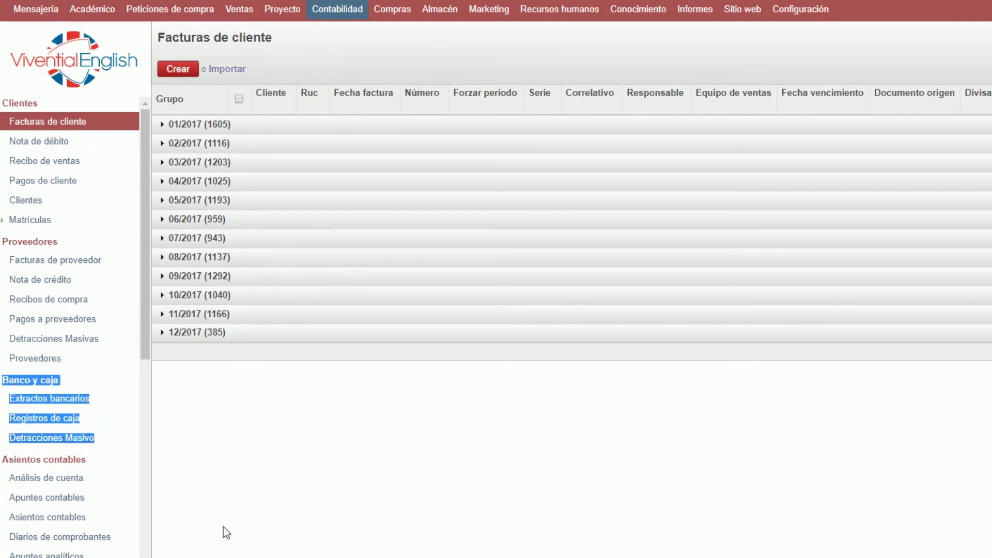
{"action": "key", "text": "alt+Tab"}
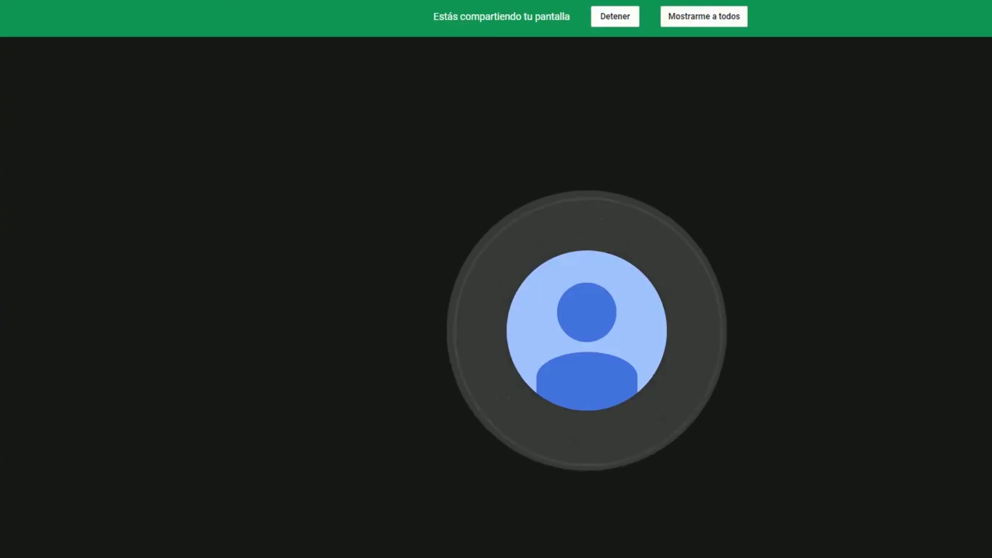